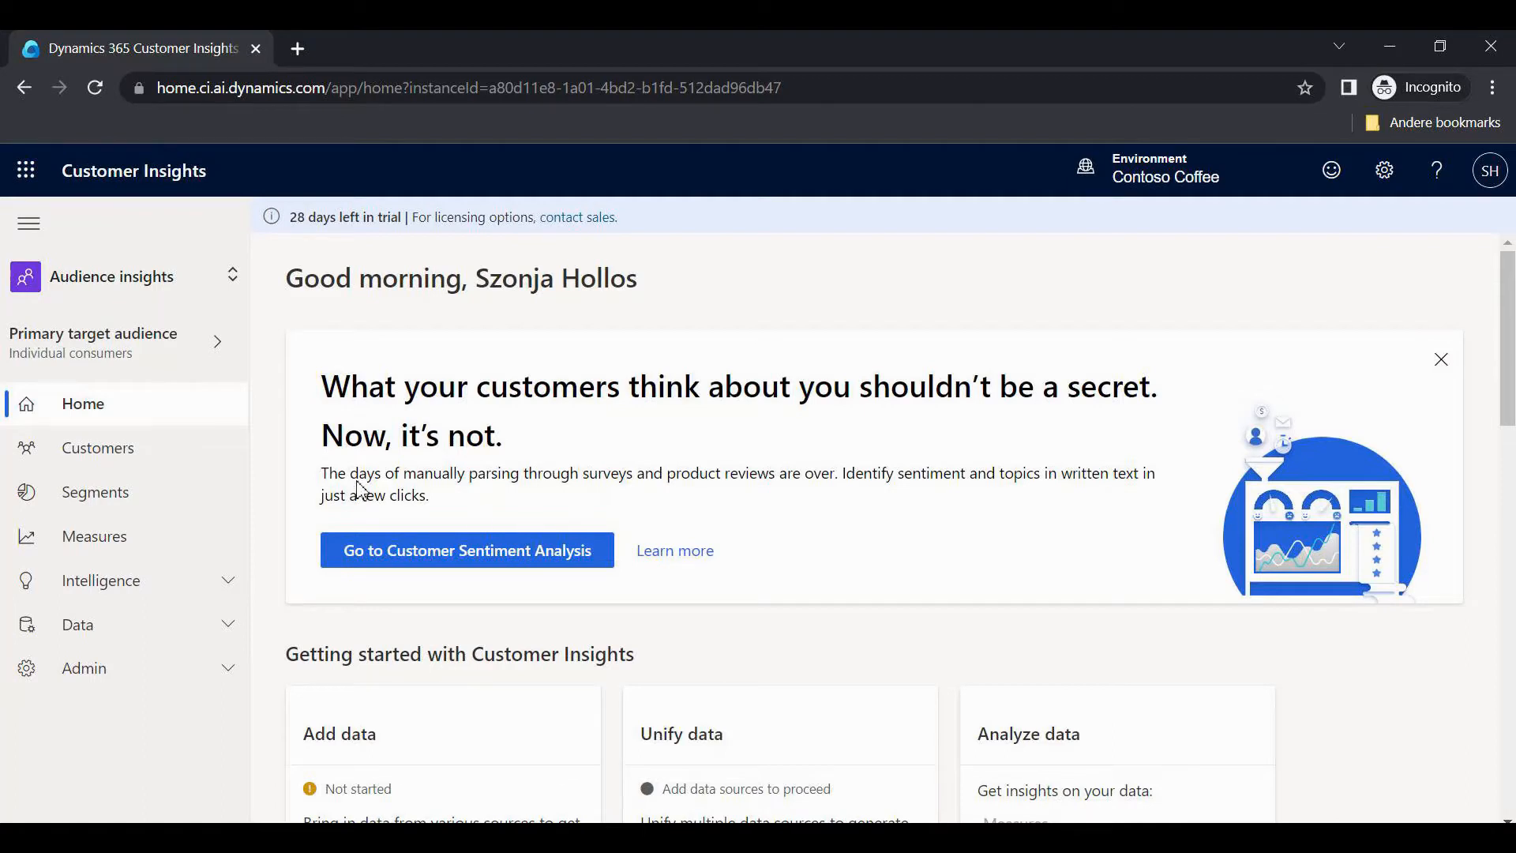
Step: Add a data source using the Microsoft Power Query import method and name it eCommerceContacts
left_click(150, 631)
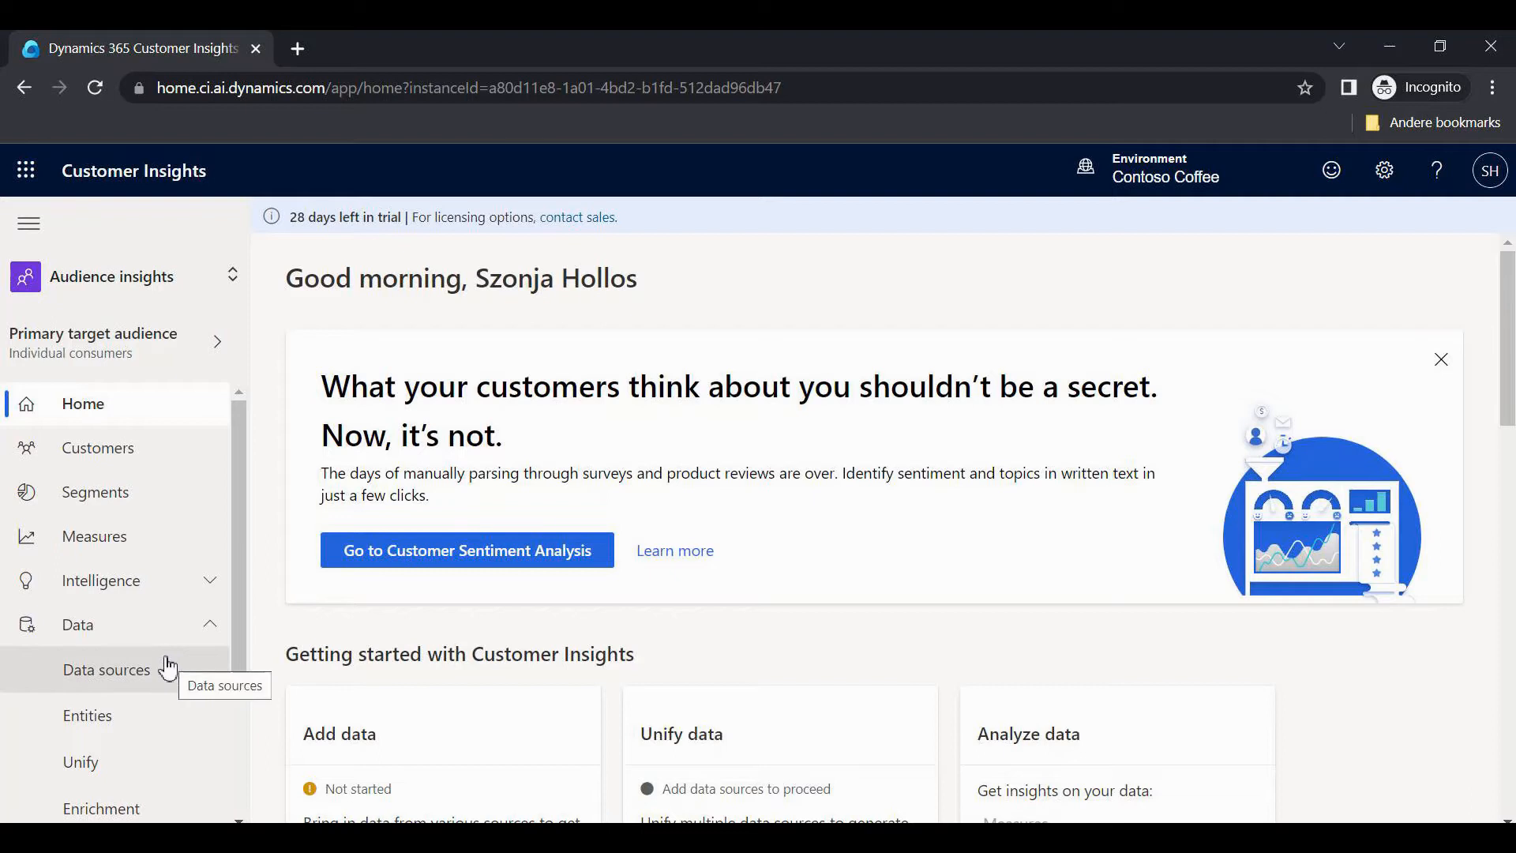
left_click(171, 667)
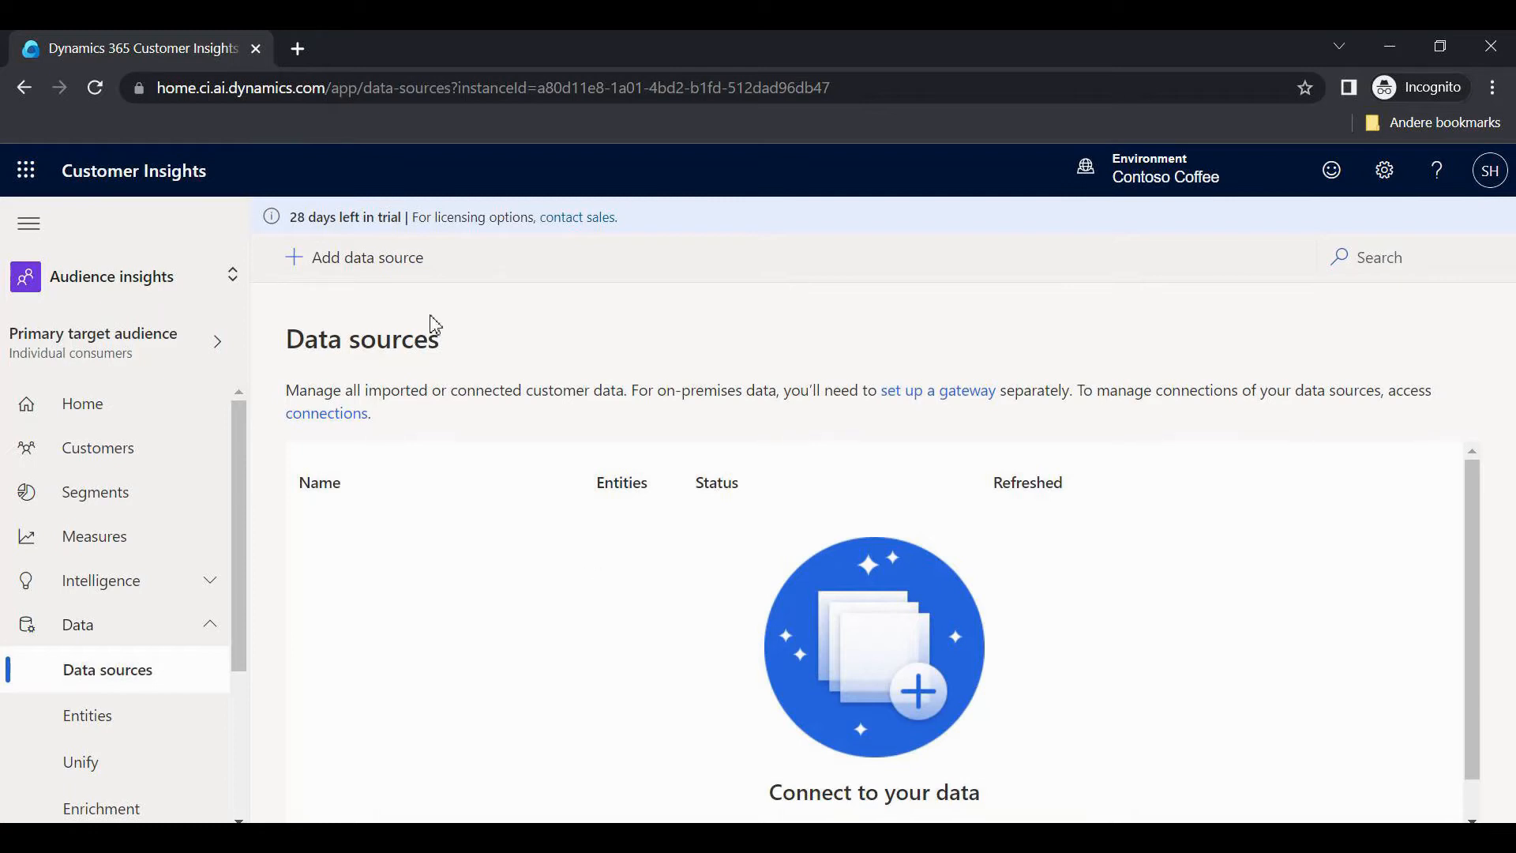
left_click(401, 267)
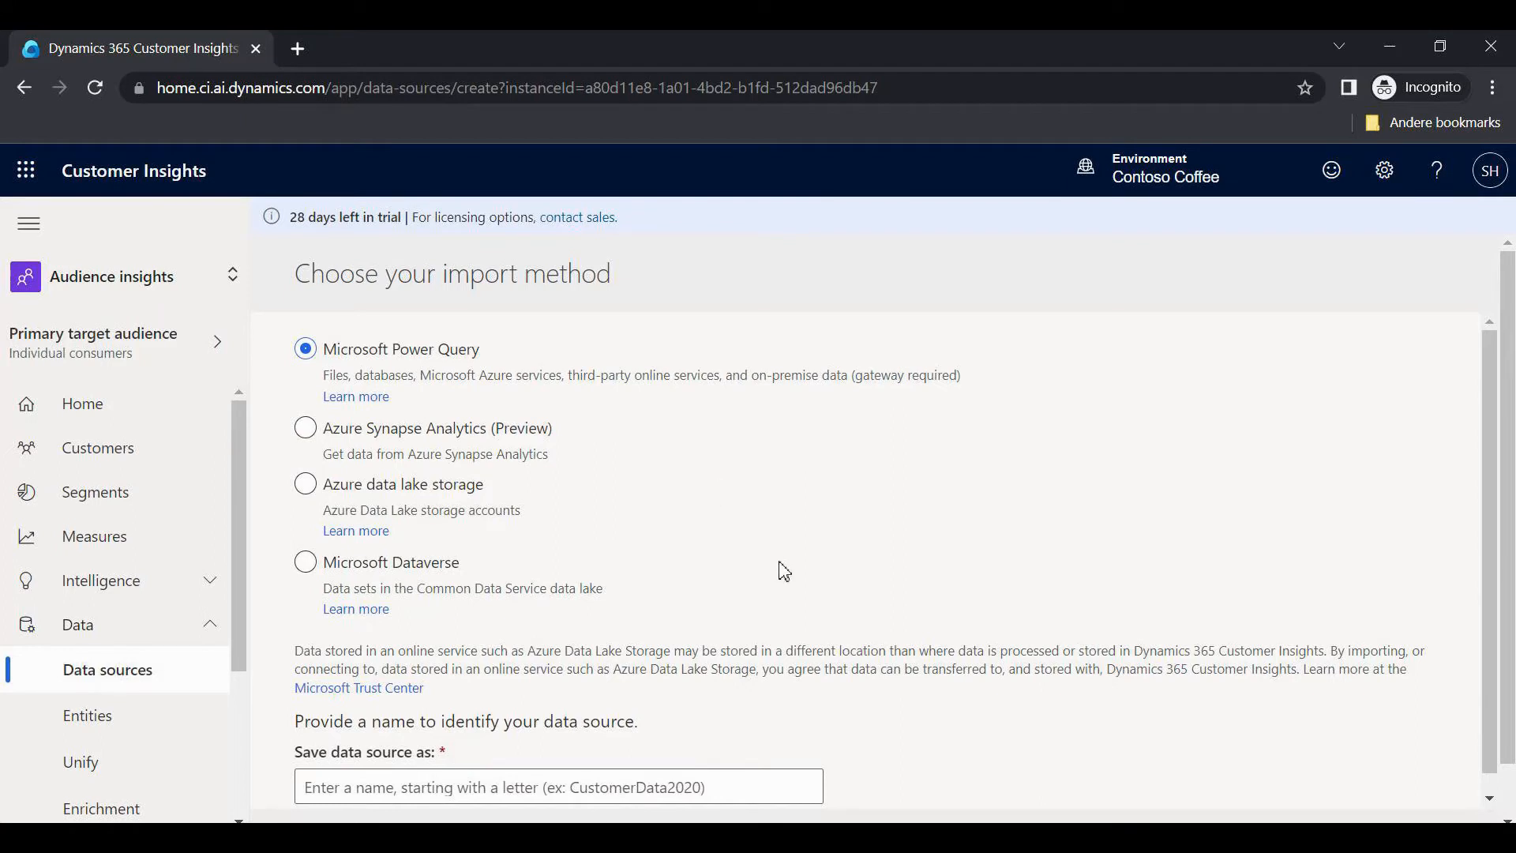
scroll(778, 578, "down", 1)
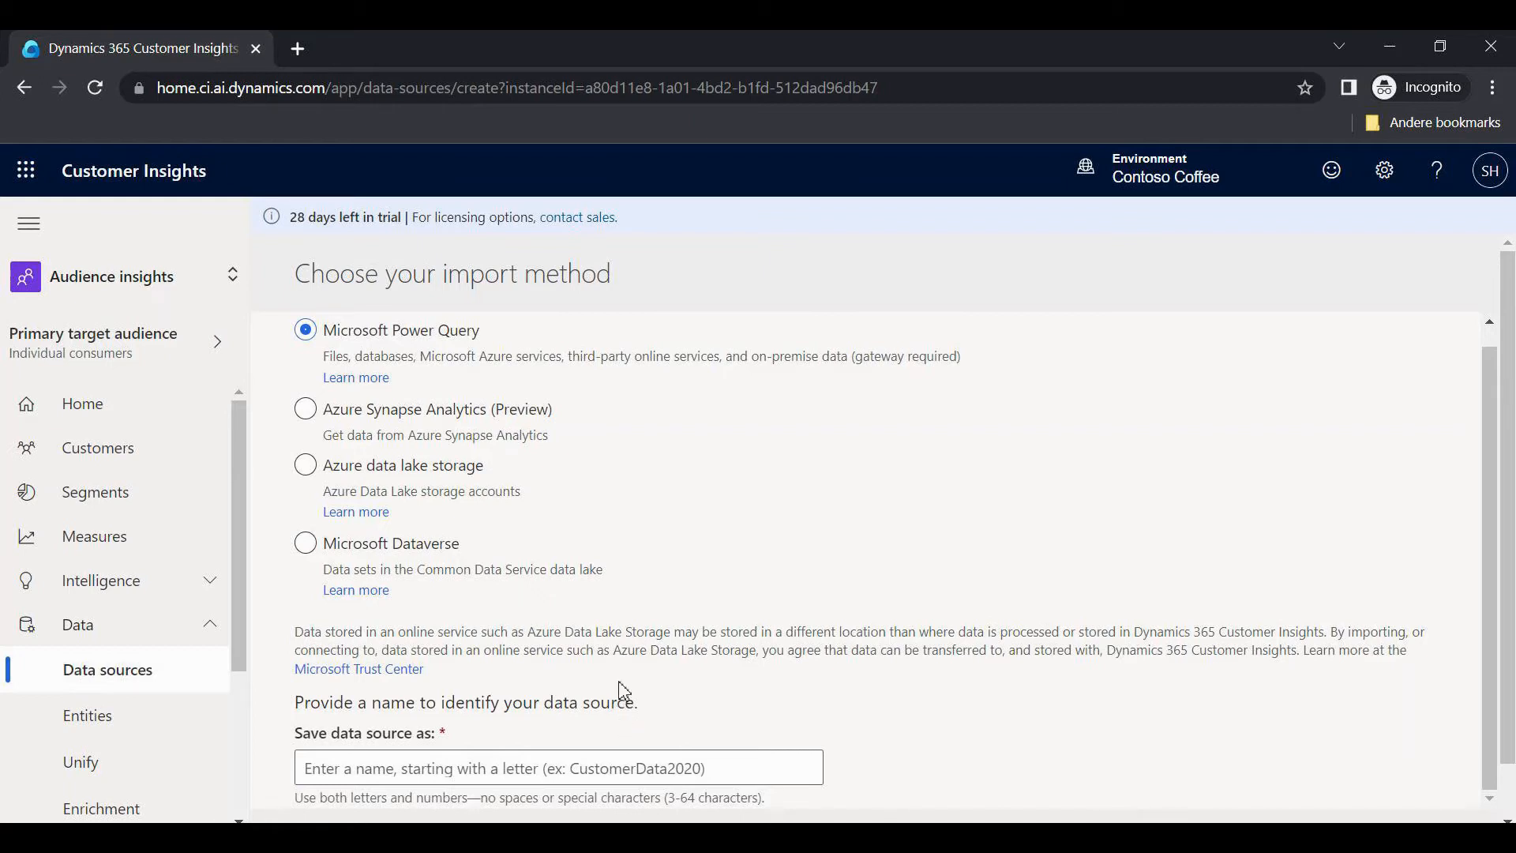
left_click(506, 770)
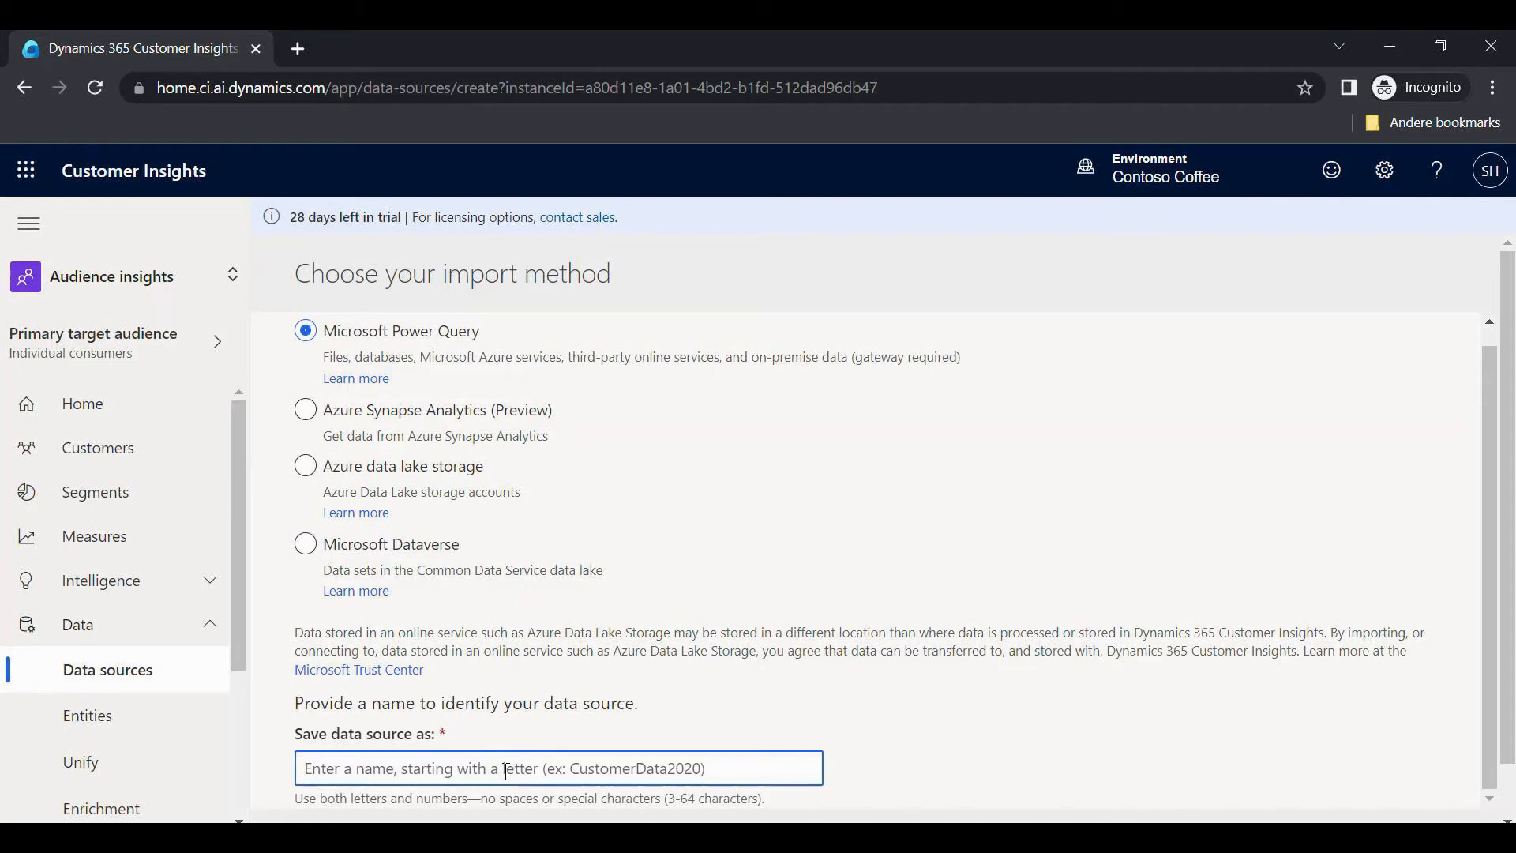
type("eCo")
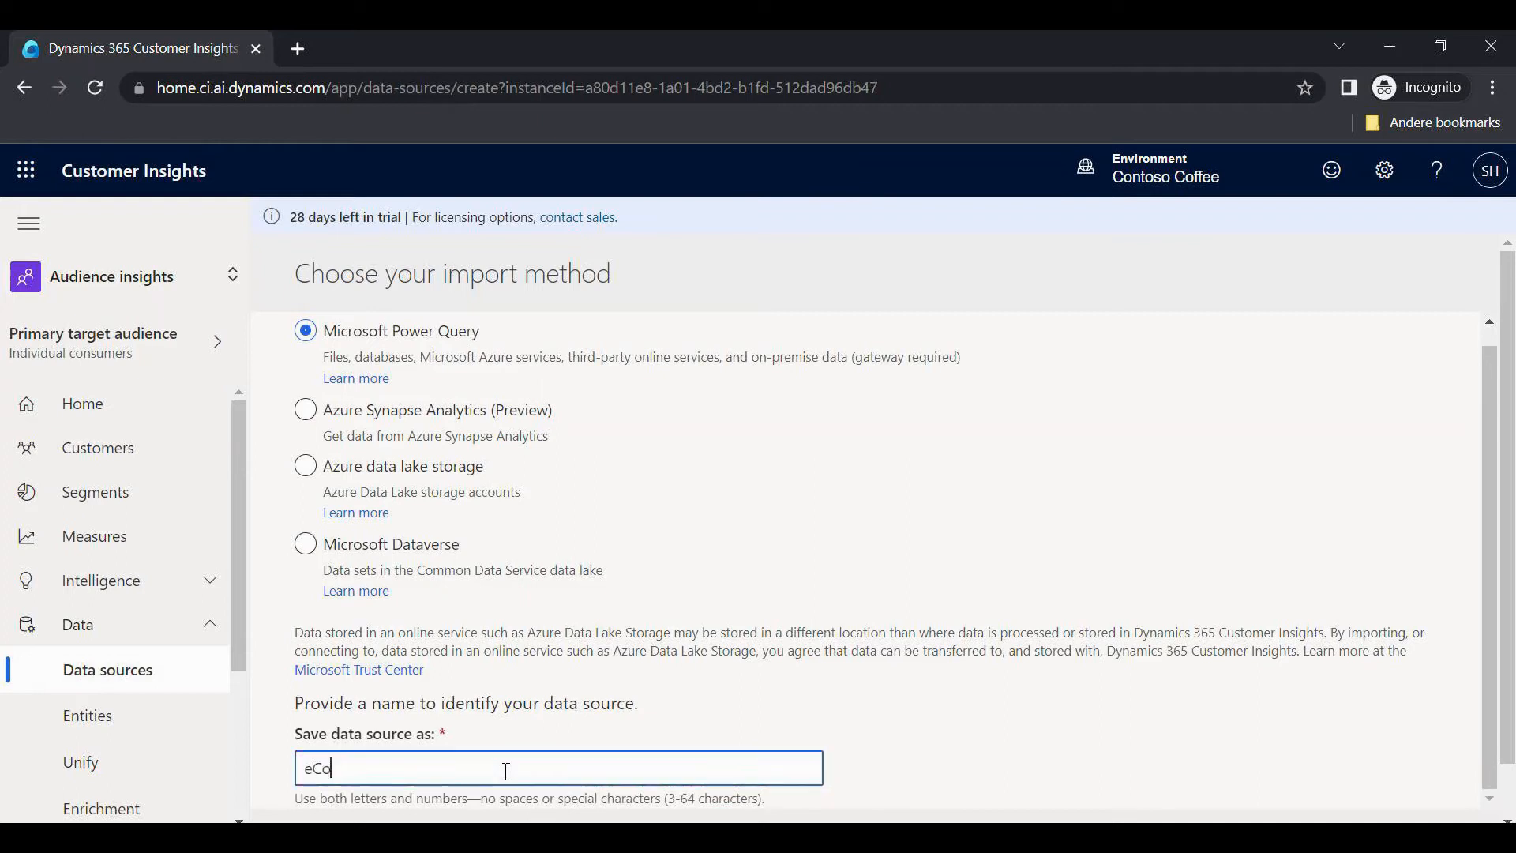
type("mmerceContacts")
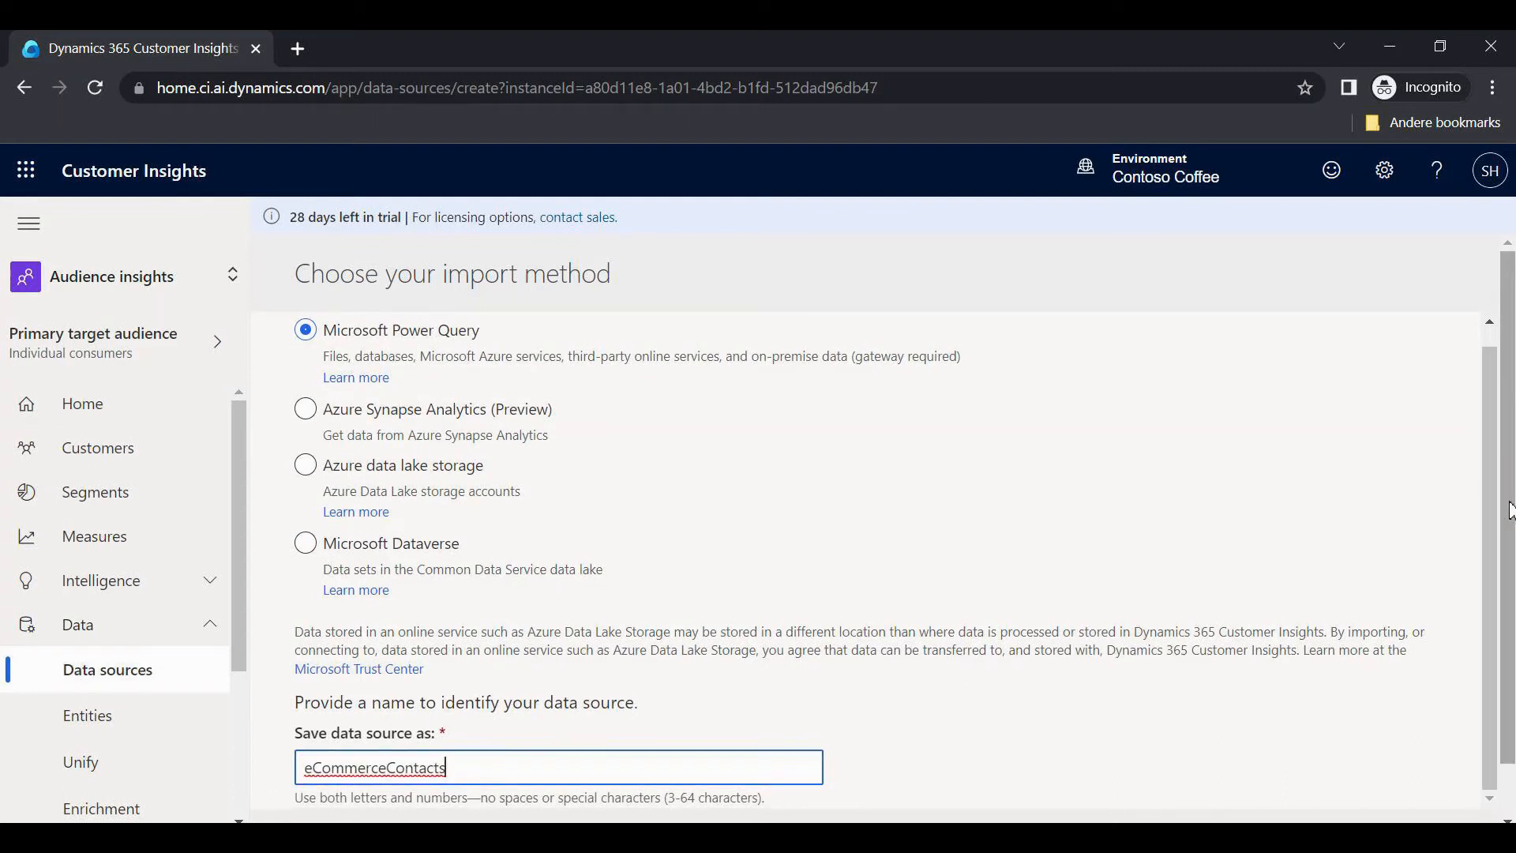
scroll(1509, 512, "down", 2)
left_click(1403, 792)
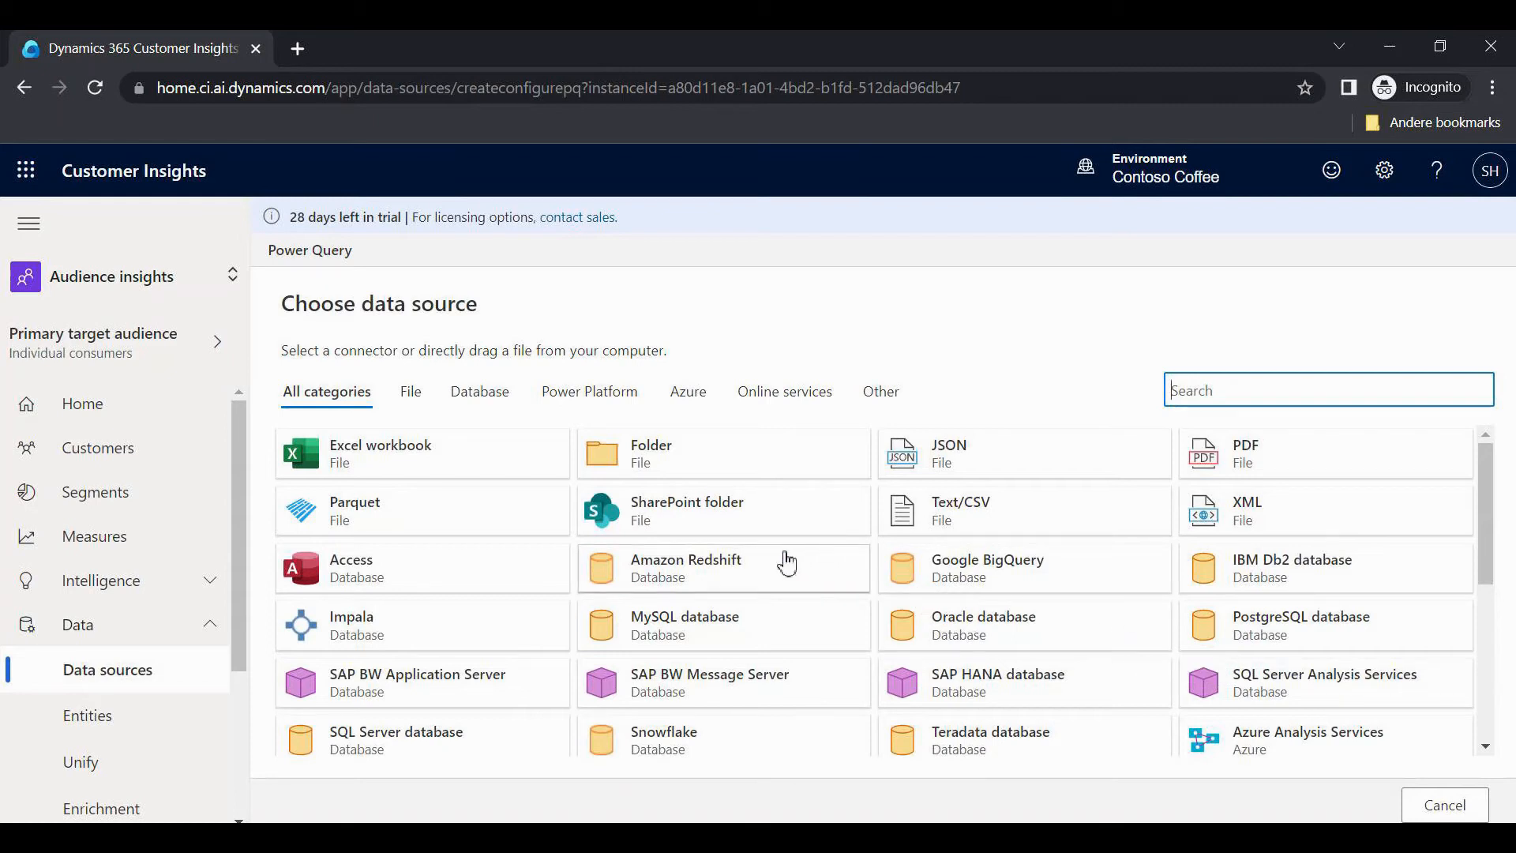
mouse_move(1488, 531)
left_mouse_down()
mouse_move(1513, 693)
mouse_move(1509, 562)
mouse_move(1485, 529)
left_mouse_up()
left_click(1140, 514)
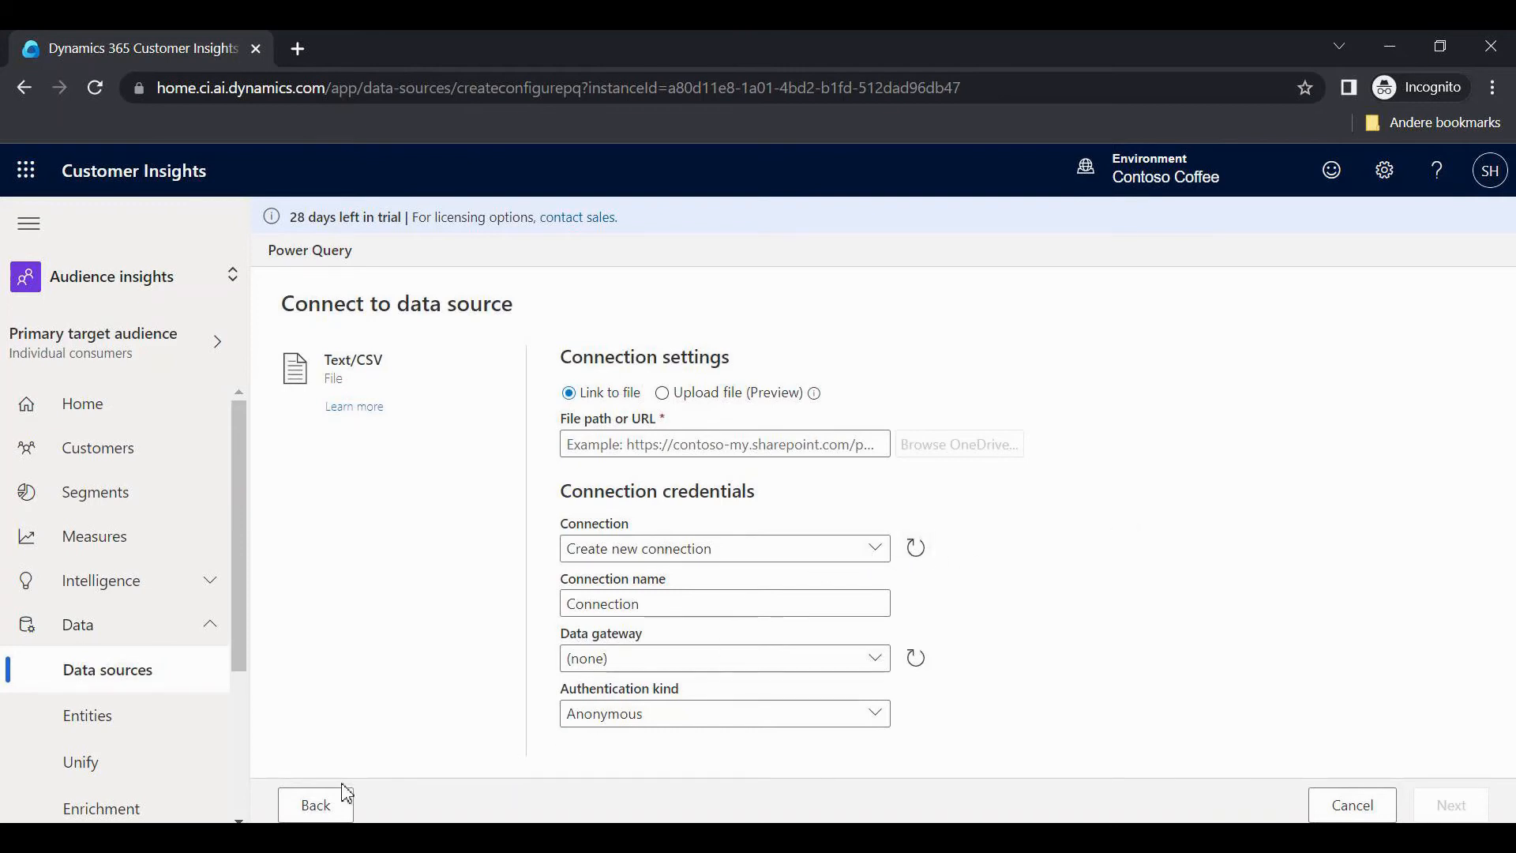
left_click(691, 451)
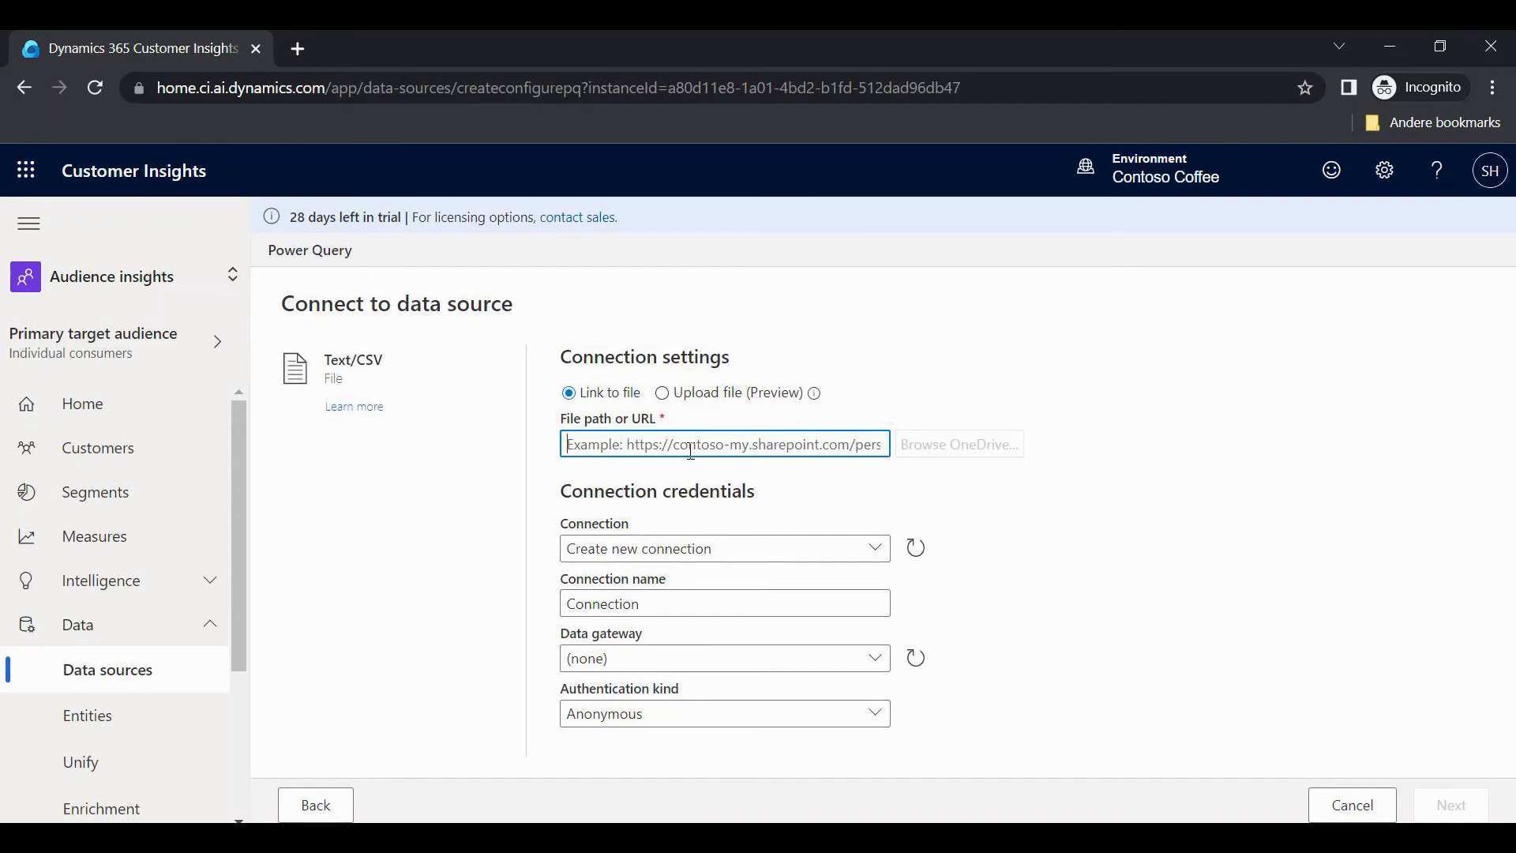
type("https://aka.ms/CI-ILT/Contacts")
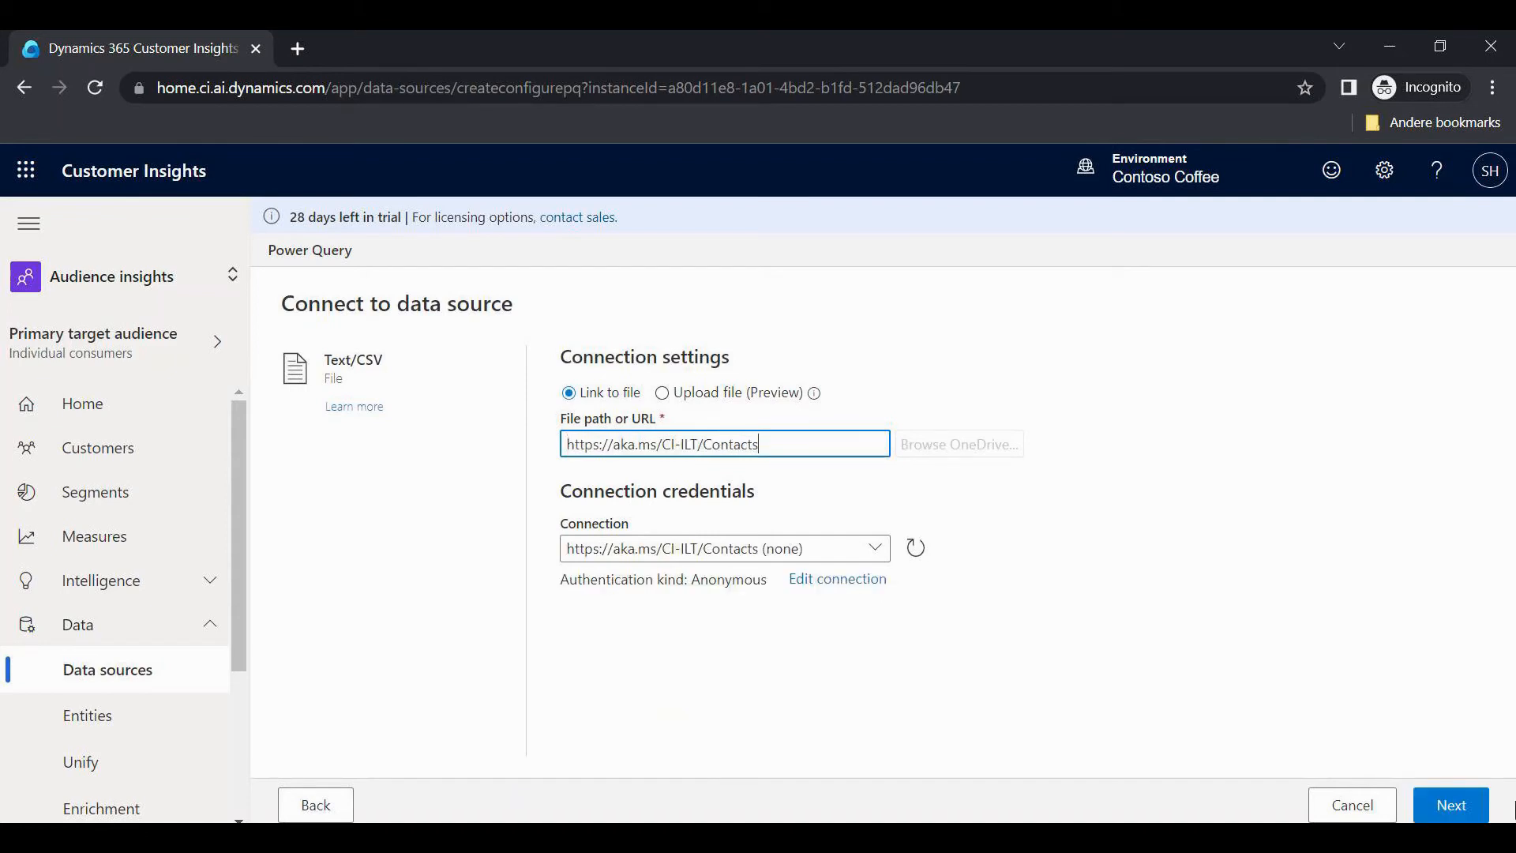
left_click(1468, 813)
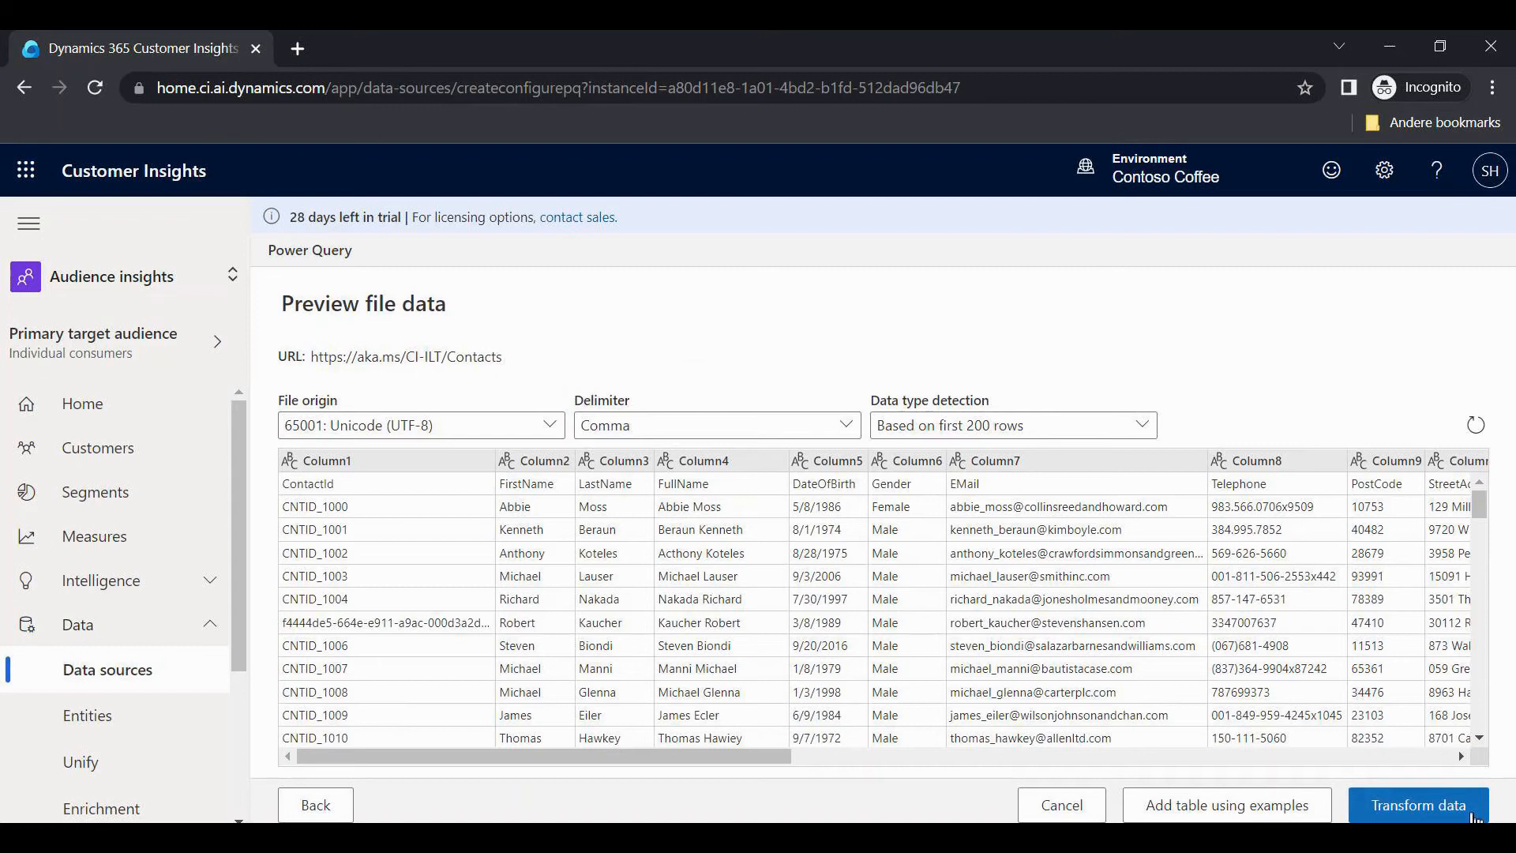
left_click(1419, 805)
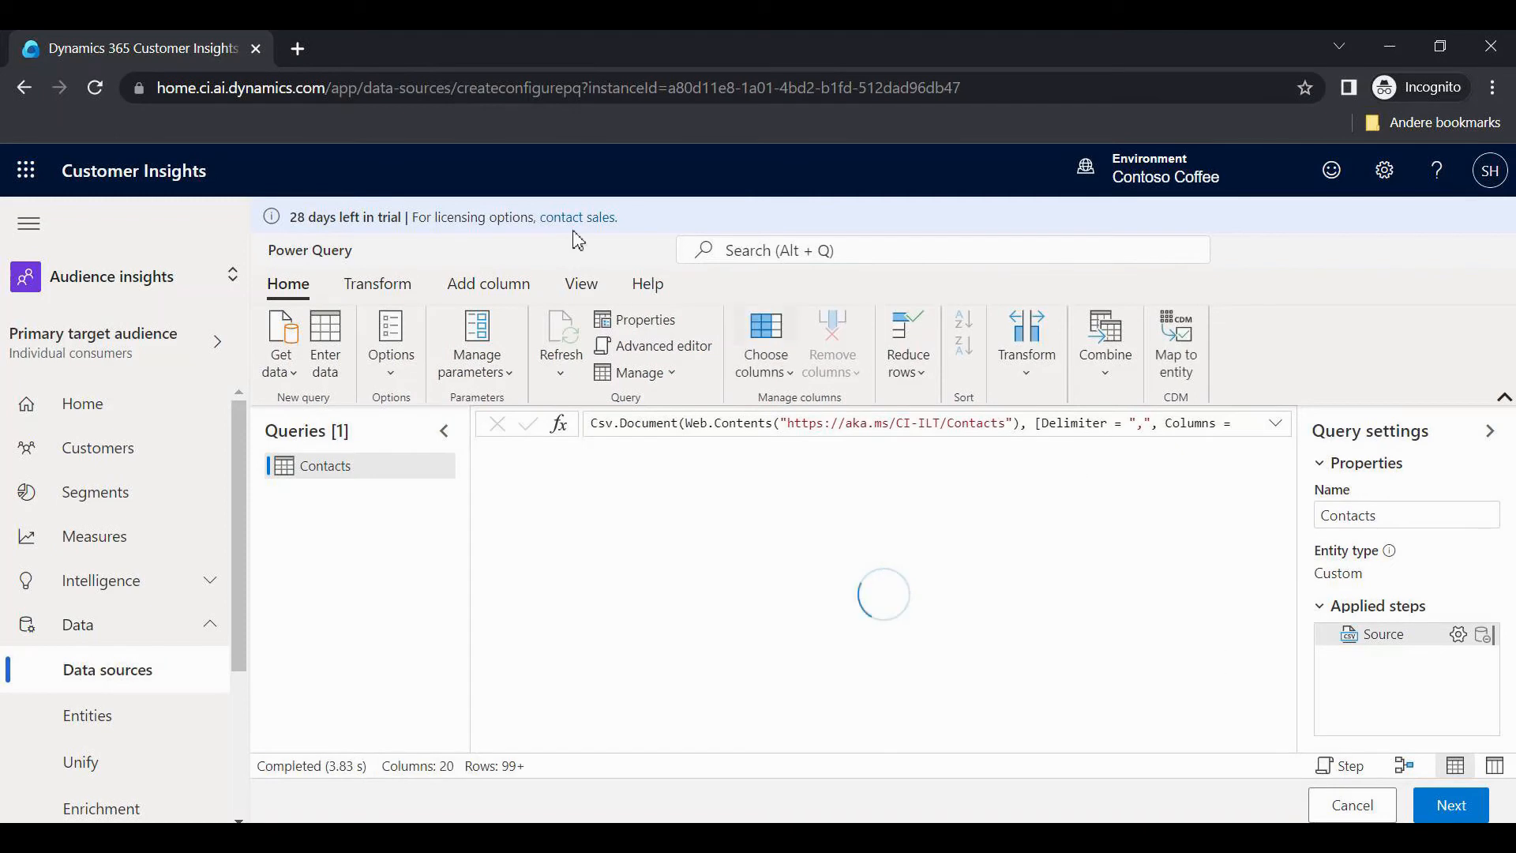
Step: Use the first row of the Contacts query as headers and set the DateOfBirth column's data type to Date
left_click(379, 287)
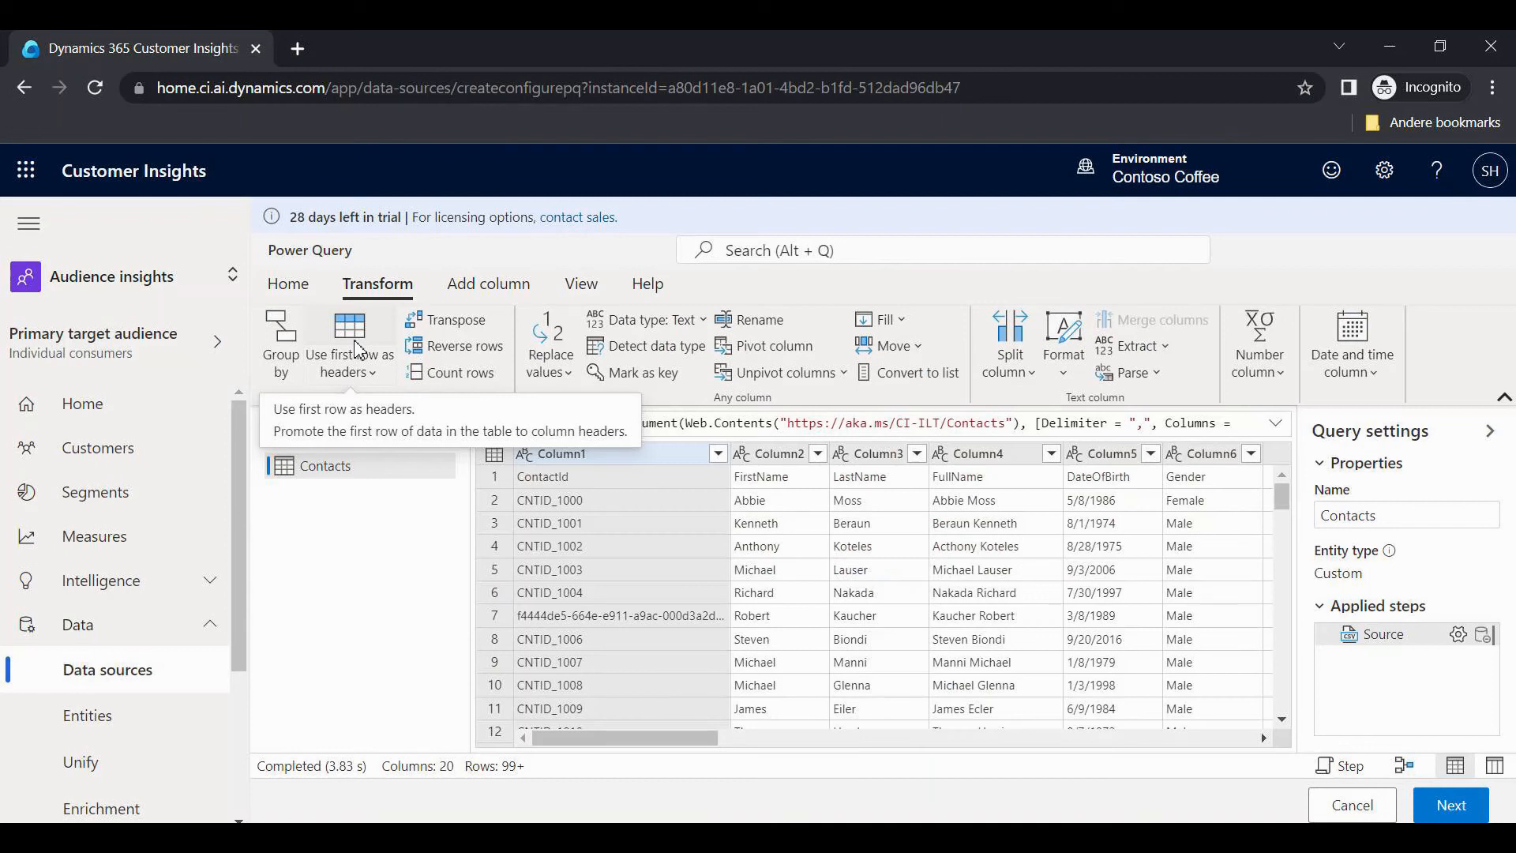
left_click(359, 350)
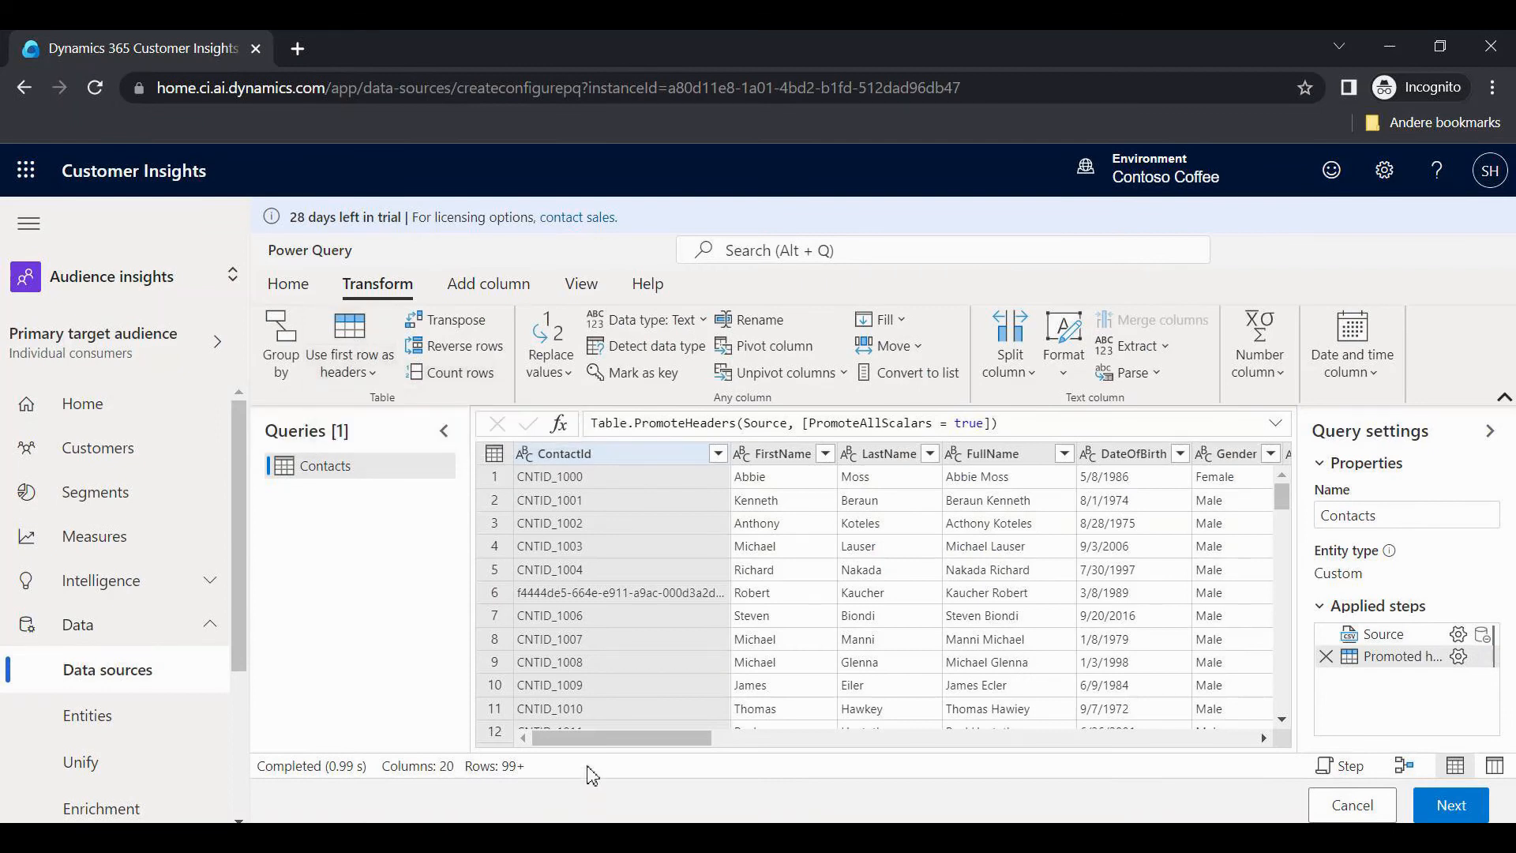
left_click_drag(600, 751, 714, 775)
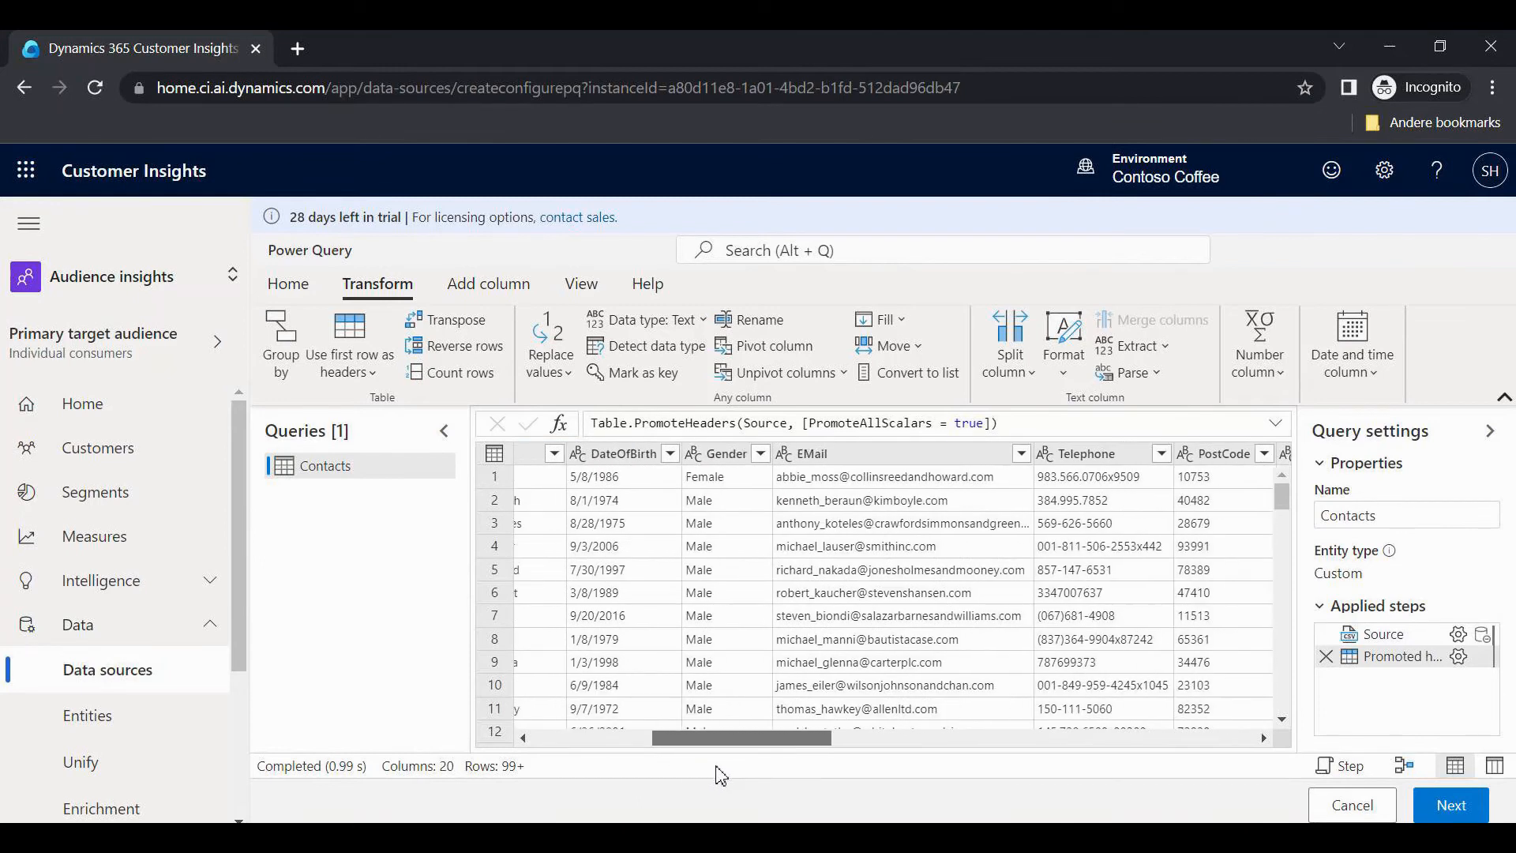
left_click(578, 456)
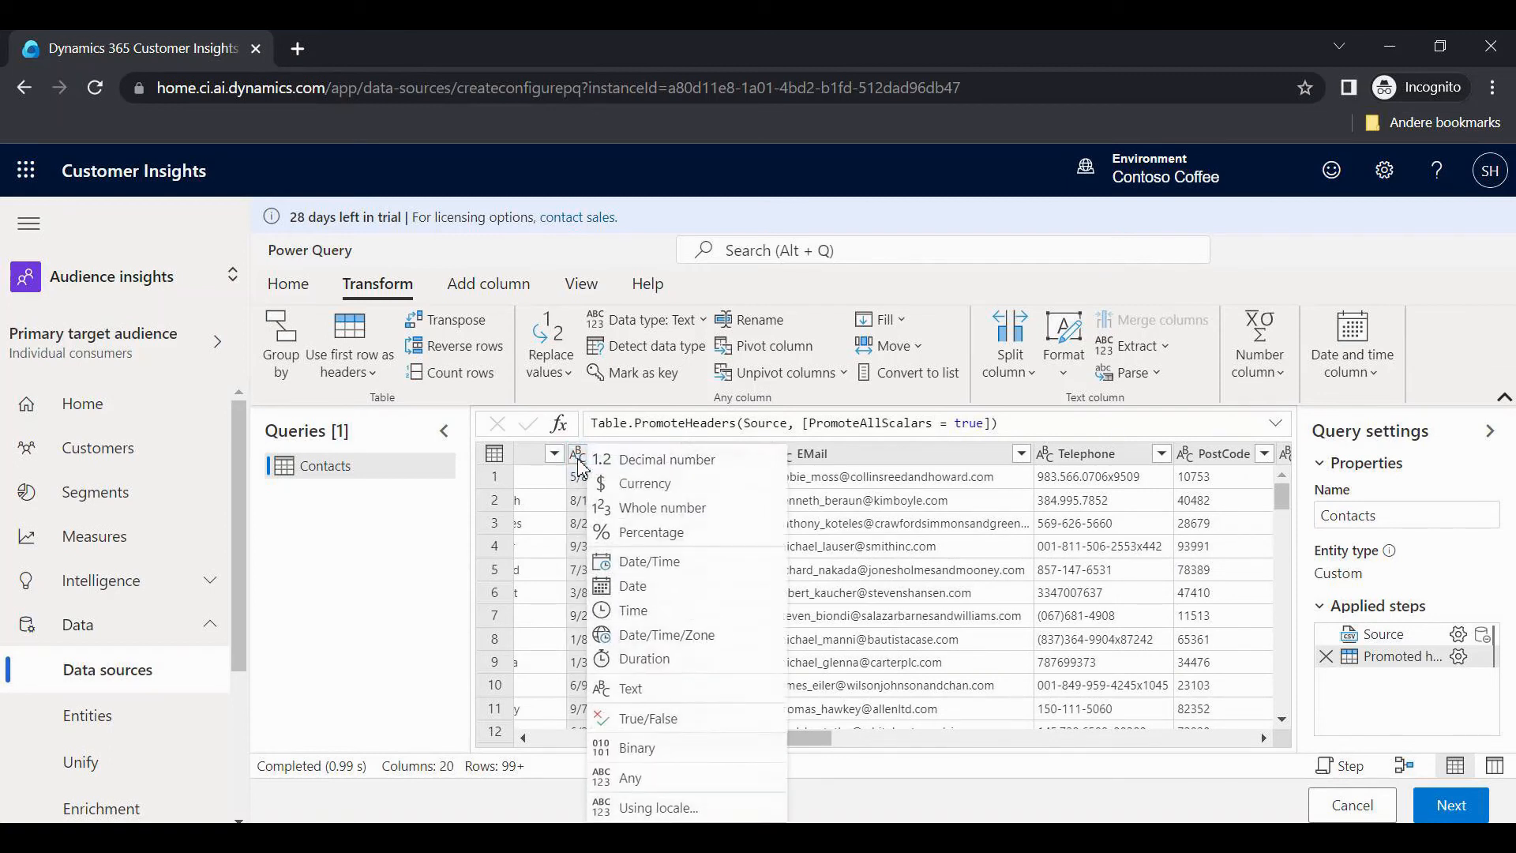
left_click(668, 592)
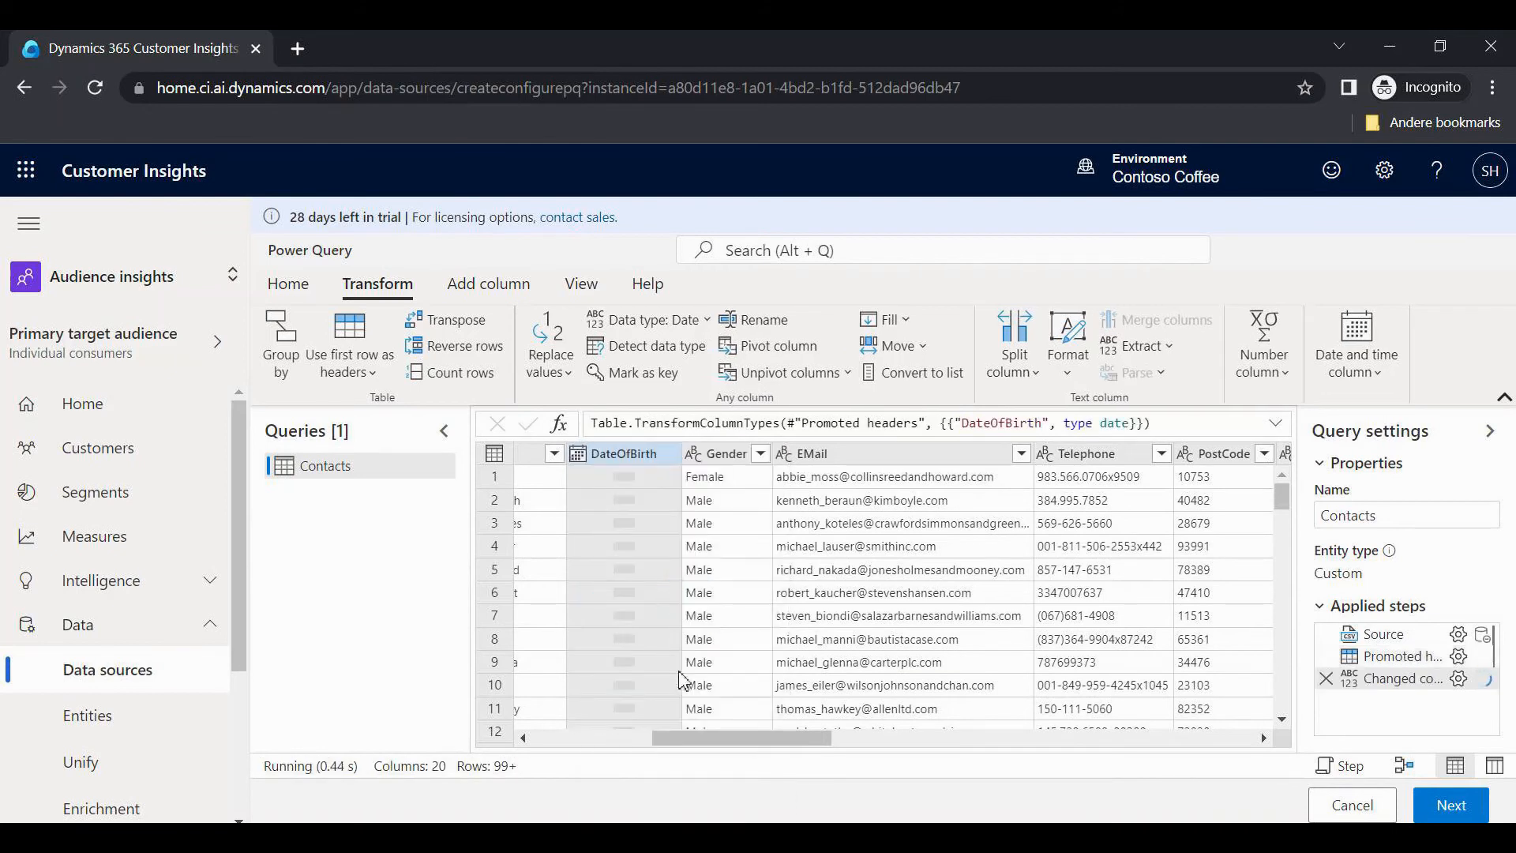
Step: Set the CreatedOn column's data type to Date and the Income column's data type to Currency
left_click_drag(701, 742, 943, 748)
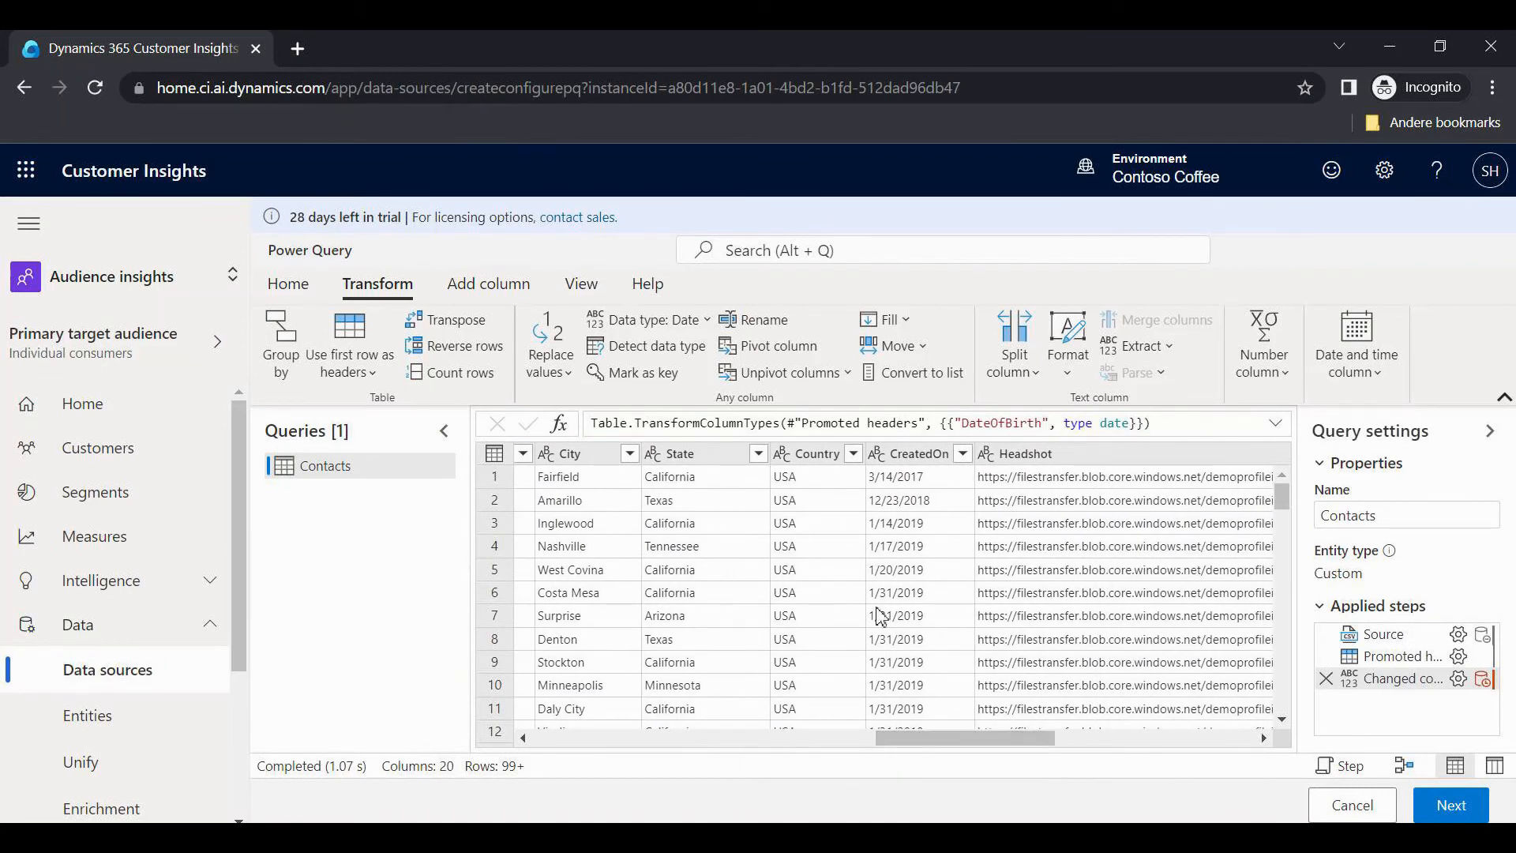
left_click(877, 456)
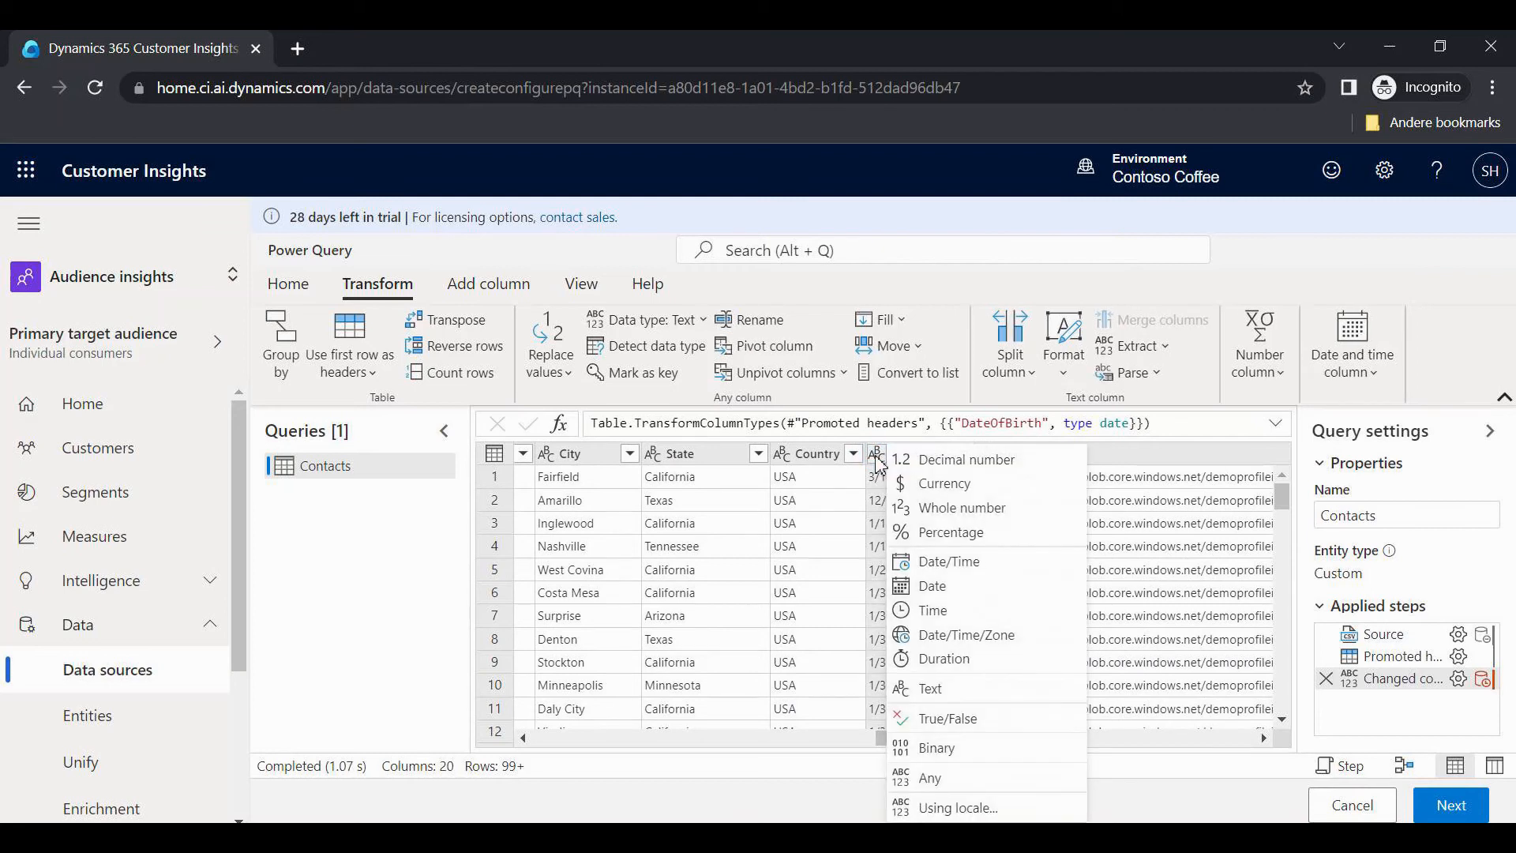
left_click(953, 588)
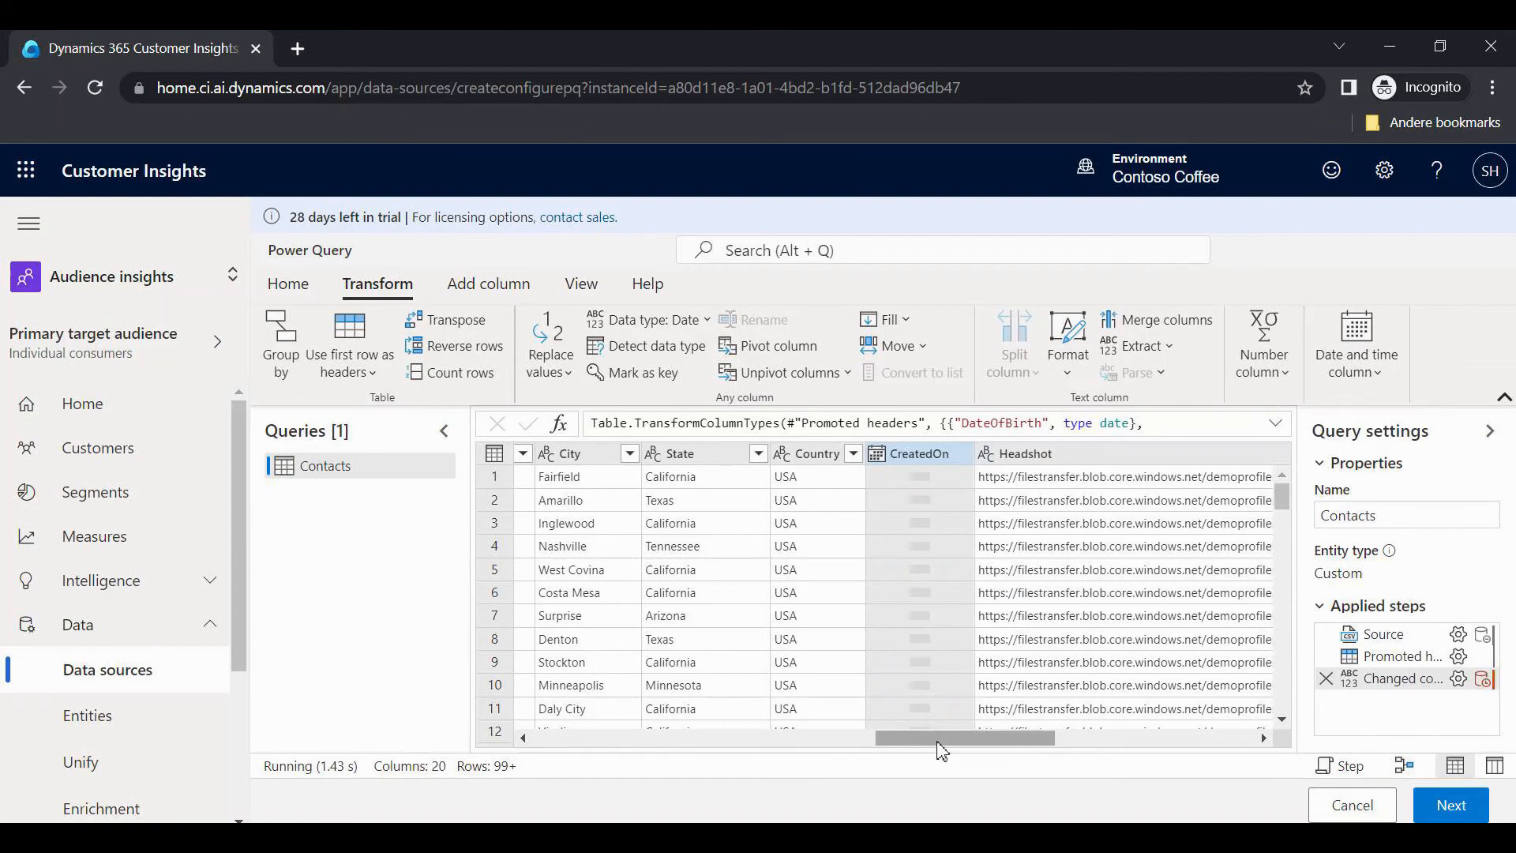
left_click_drag(942, 750, 1146, 754)
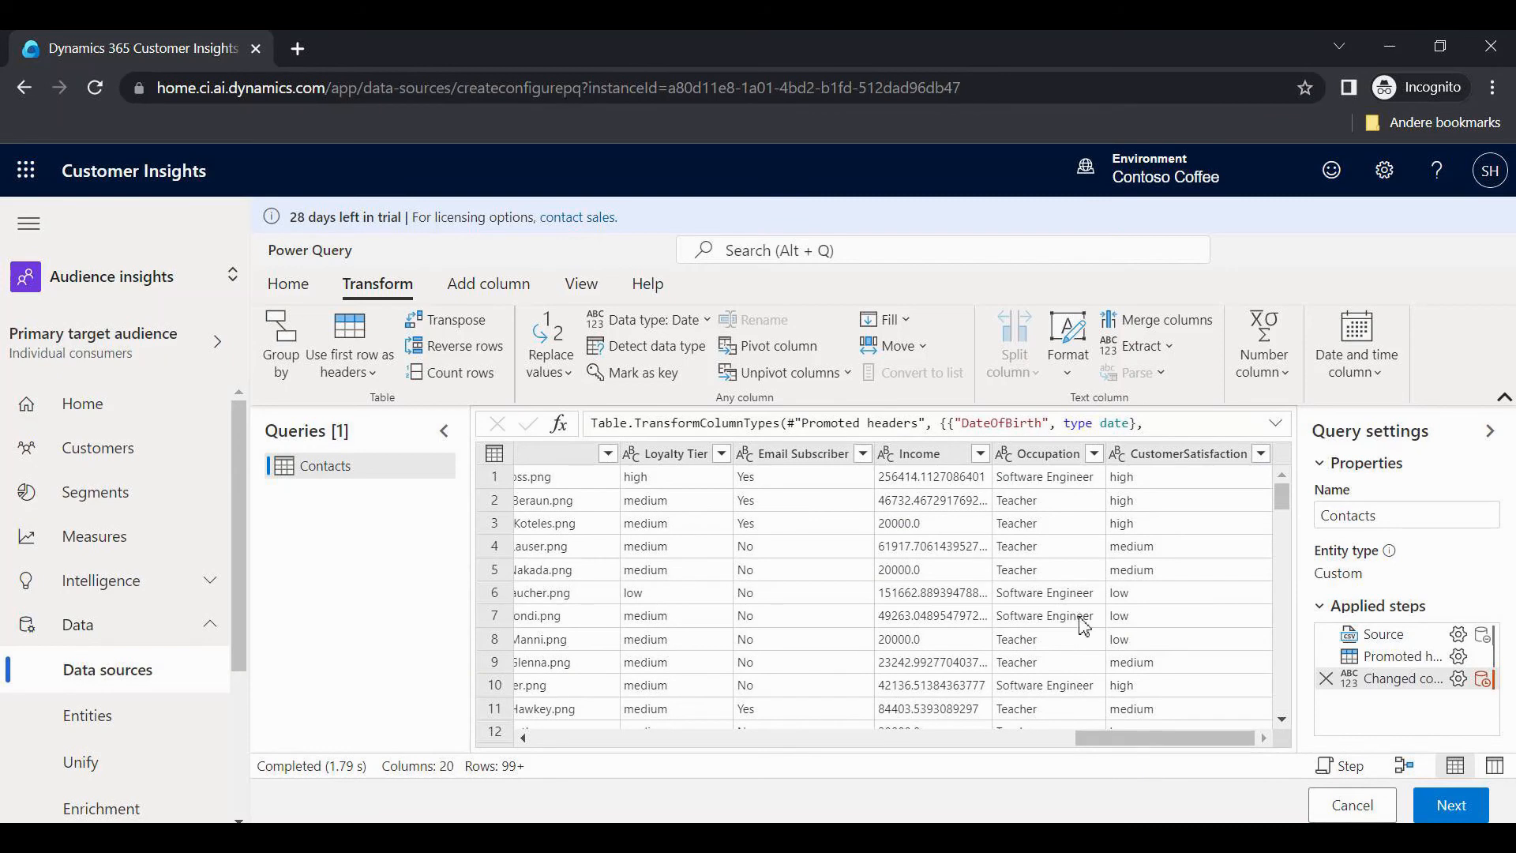
left_click(887, 456)
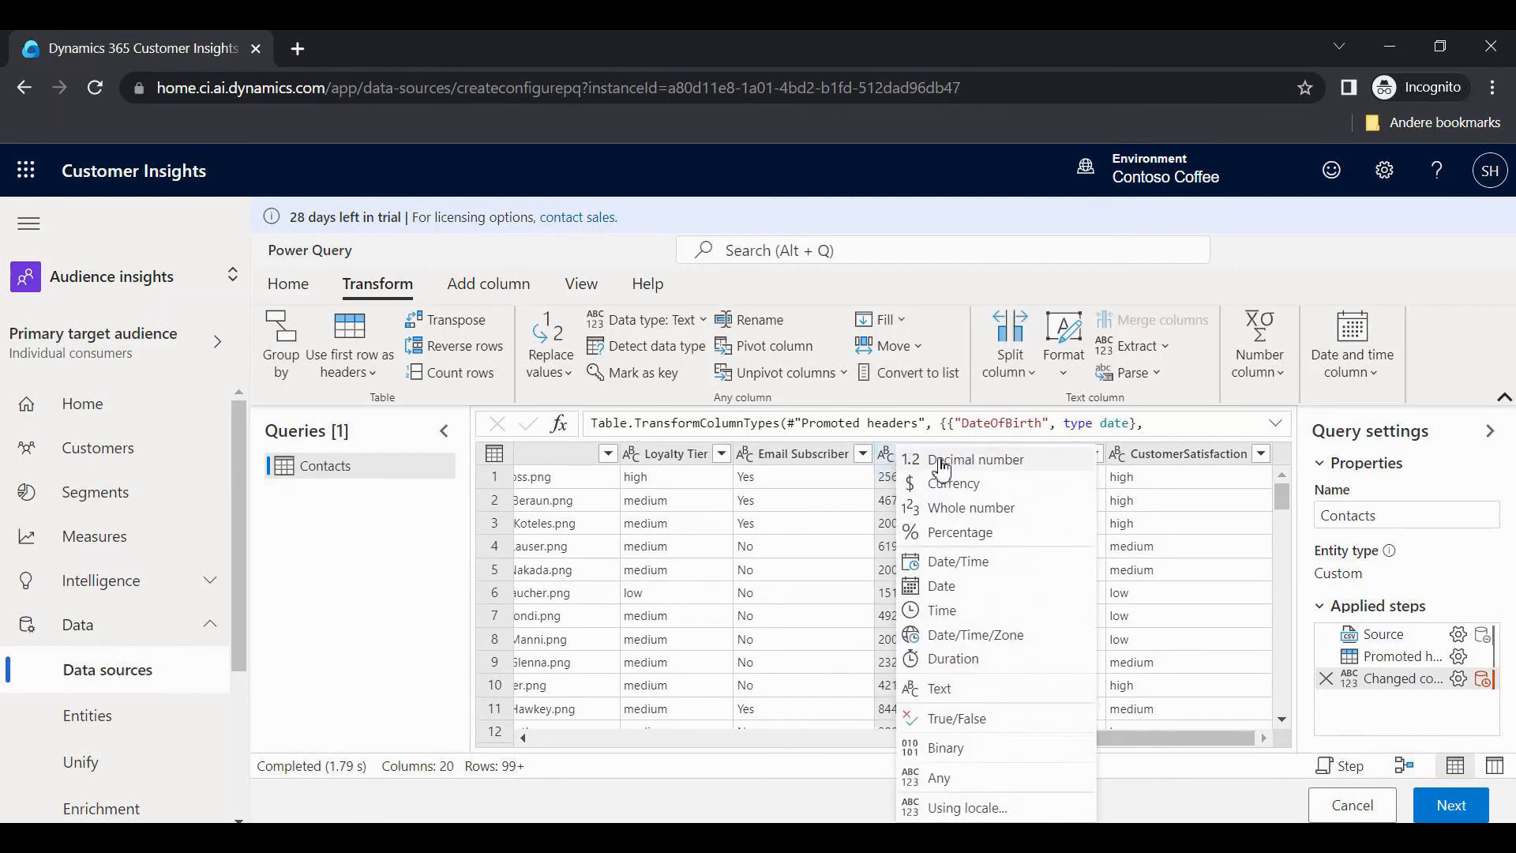
left_click(993, 488)
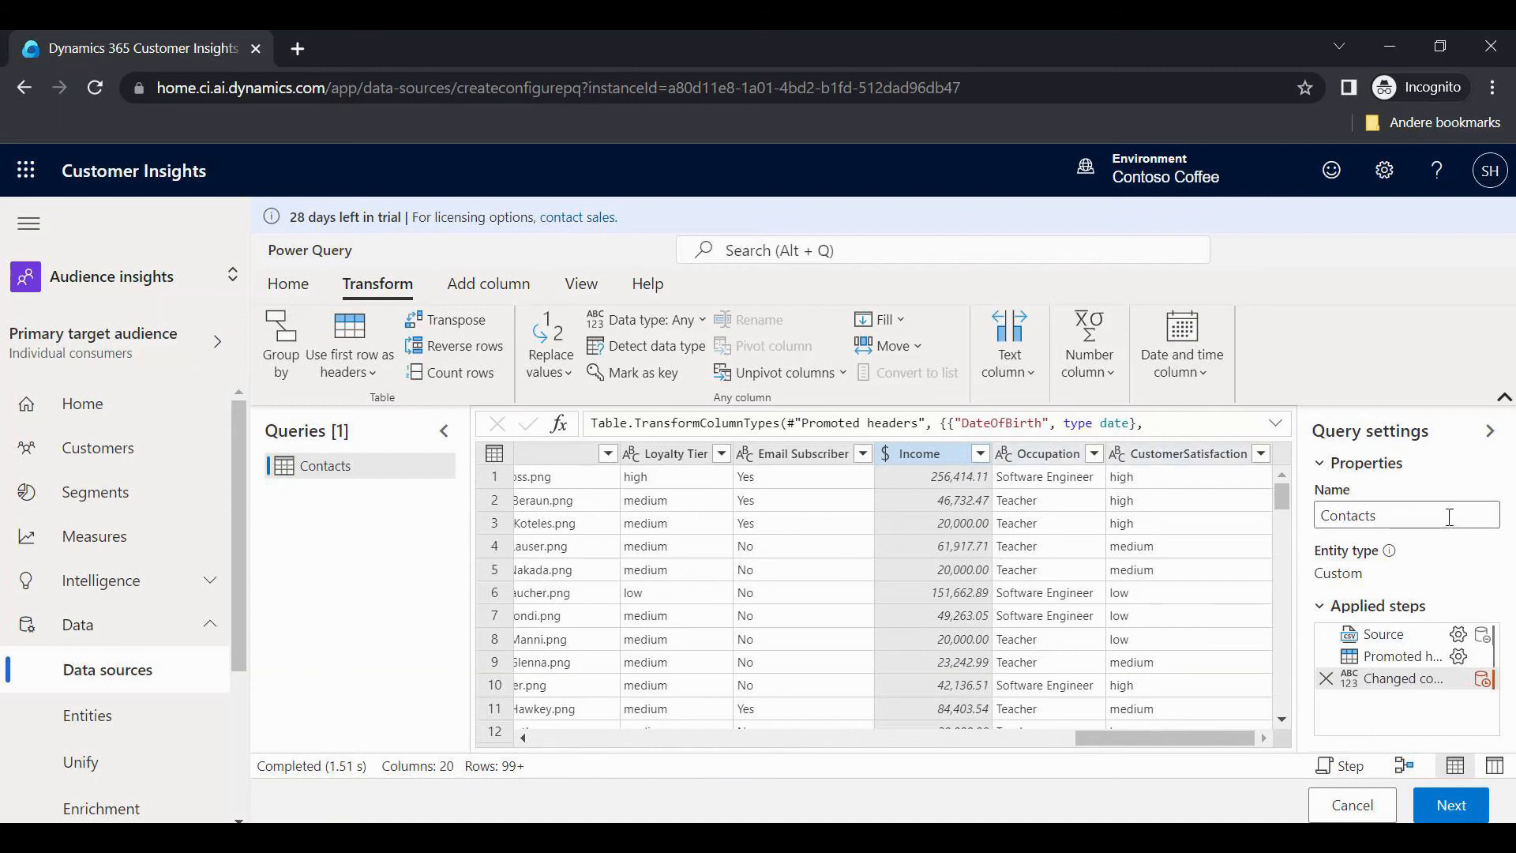
Step: Keep the query name Contacts and save the data source with the Refresh manually setting
left_click(1411, 505)
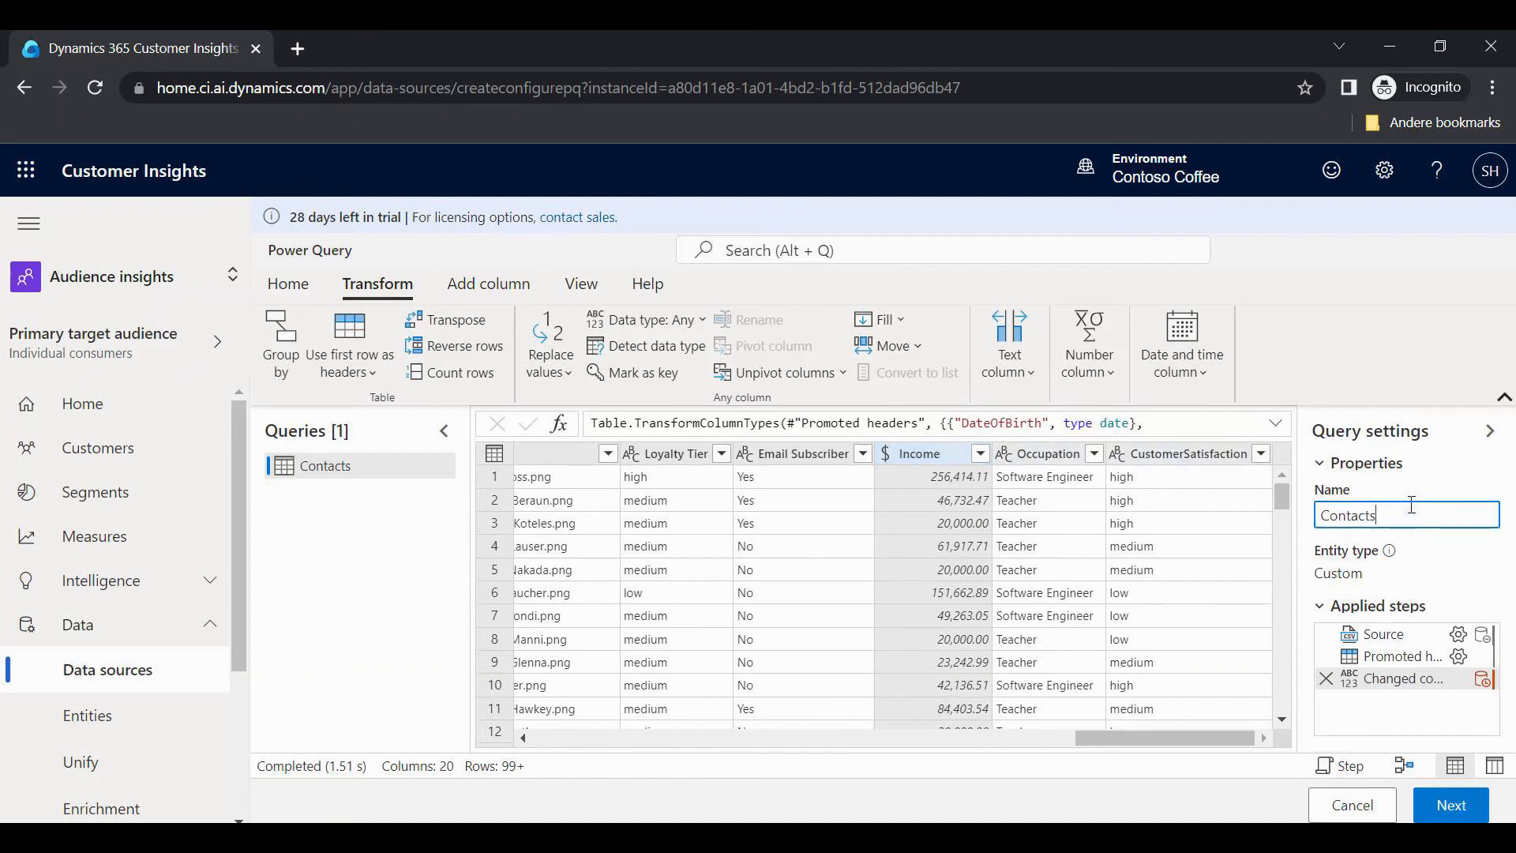
left_click_drag(1396, 515, 1317, 521)
left_click(1403, 524)
left_click(1475, 805)
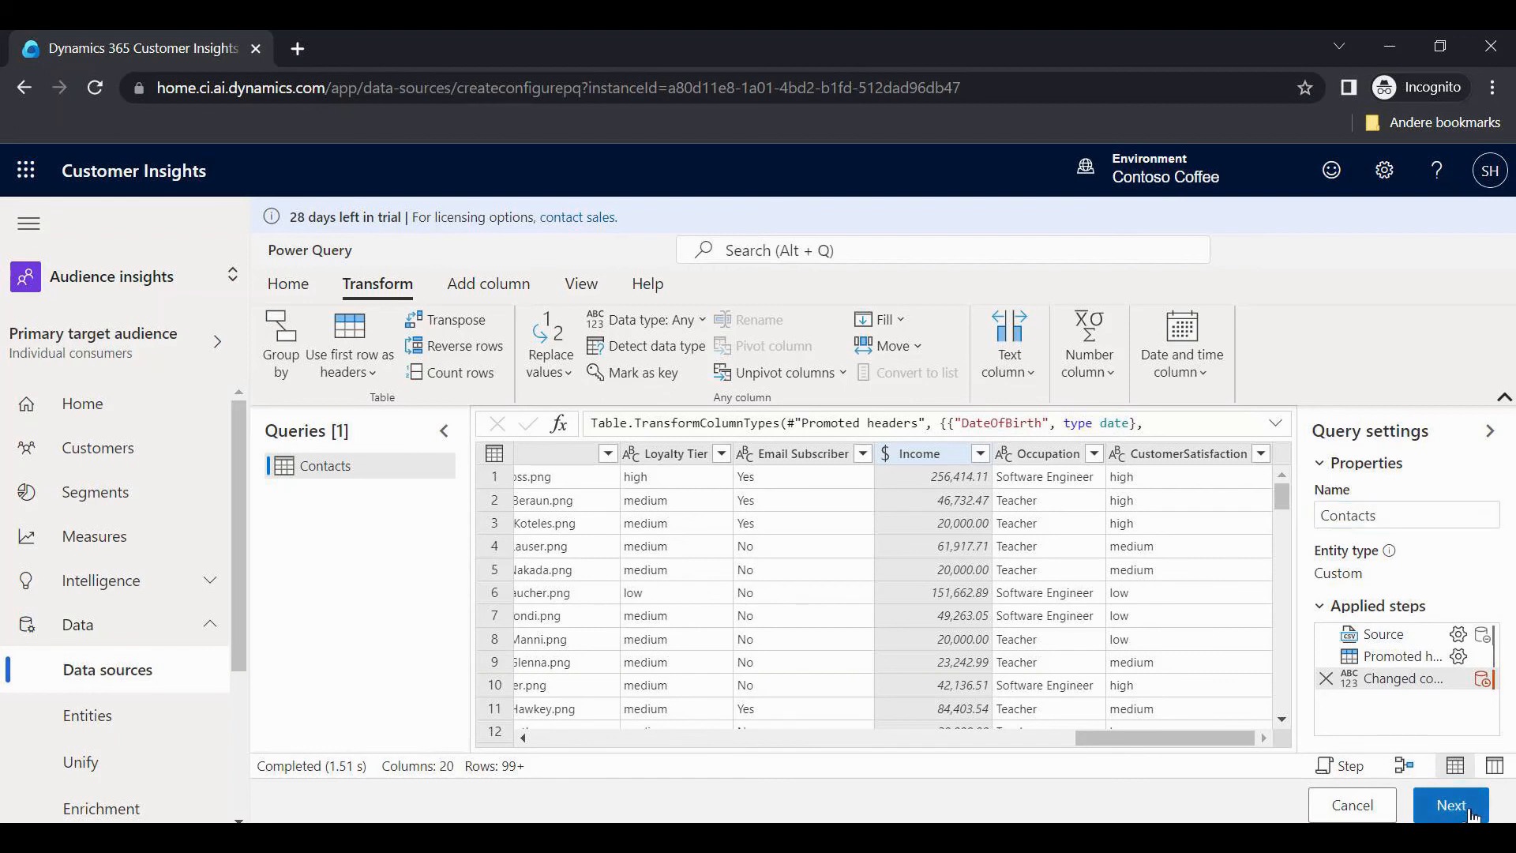
left_click(1470, 813)
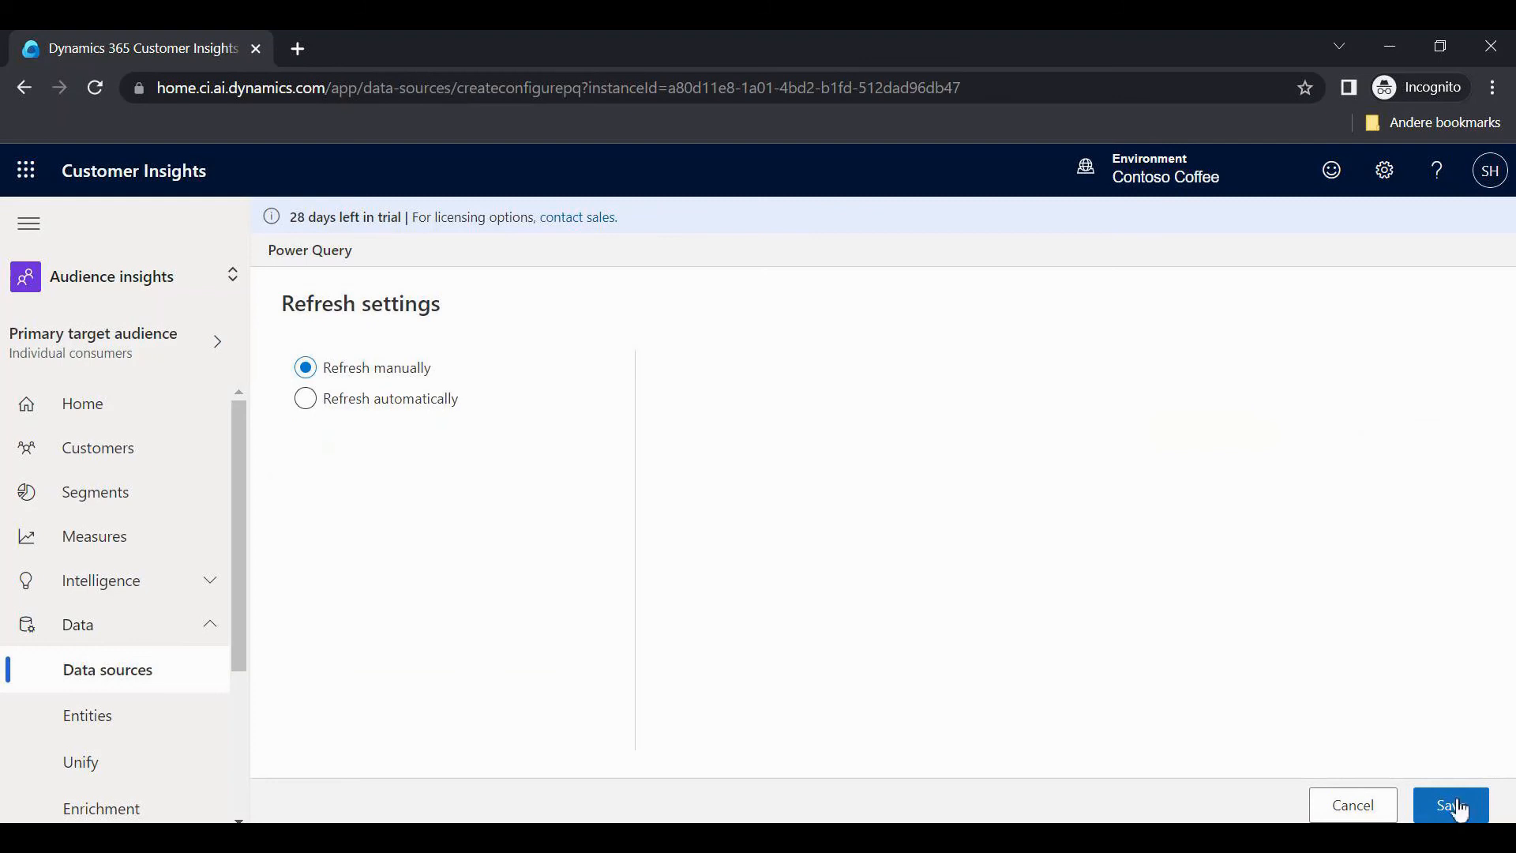
left_click(1449, 807)
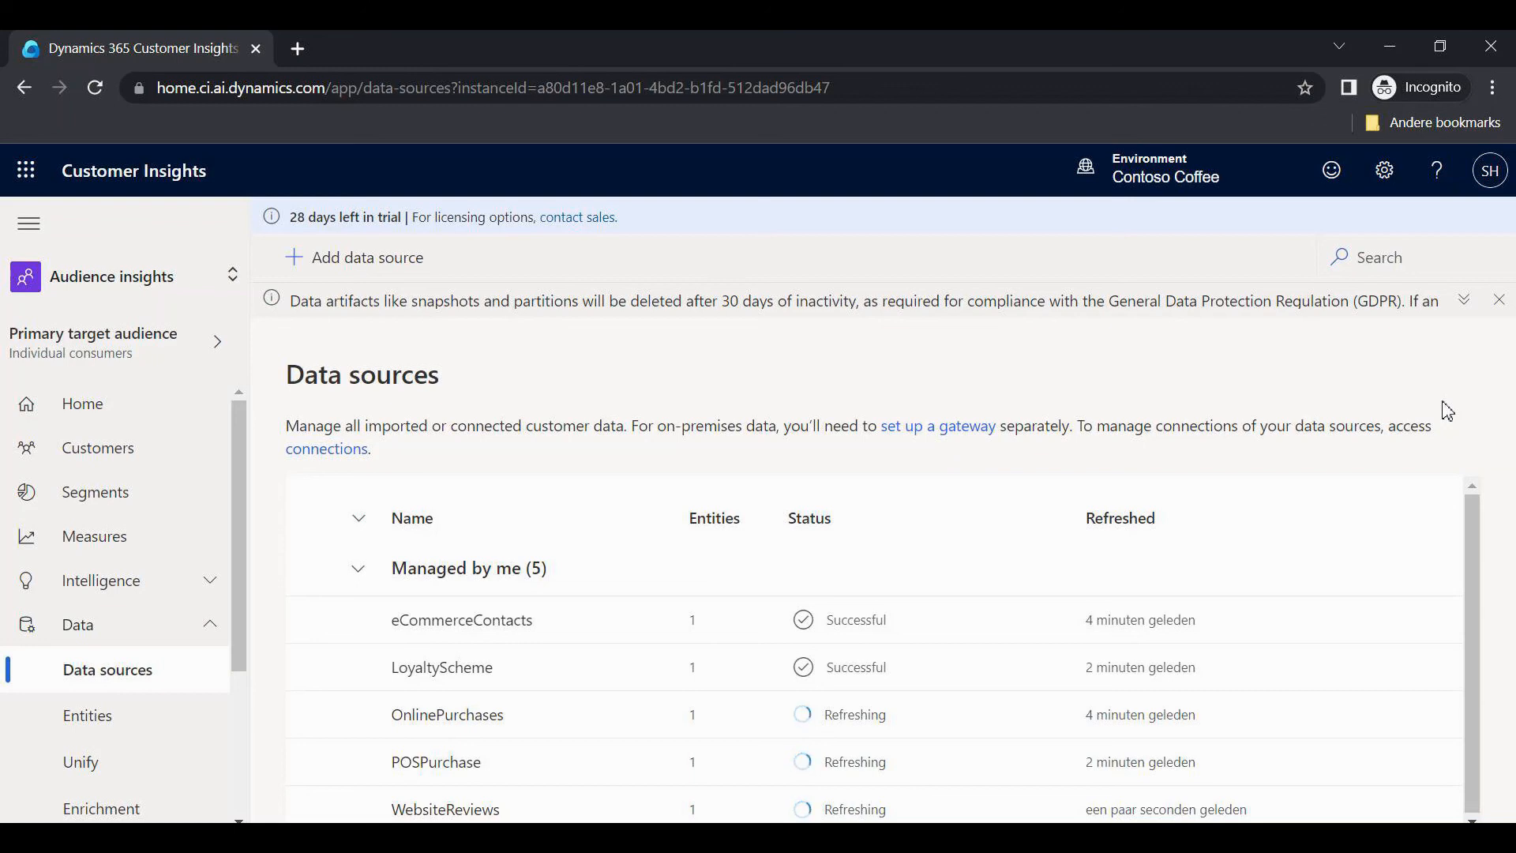
Step: Open the Contacts entity of the eCommerceContacts source and examine its attributes and their data types
left_click(171, 720)
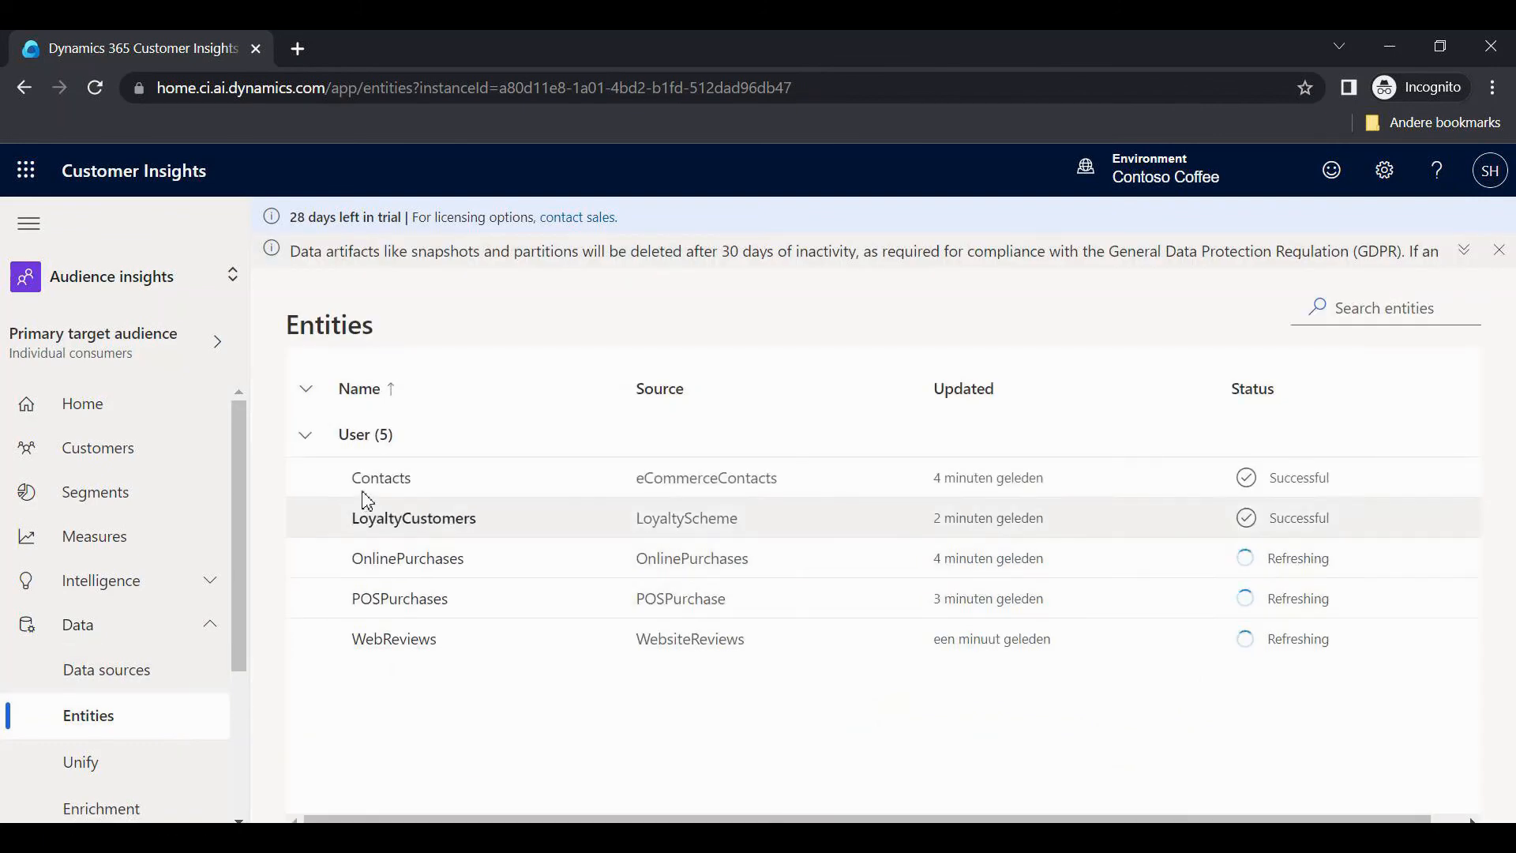
left_click(377, 480)
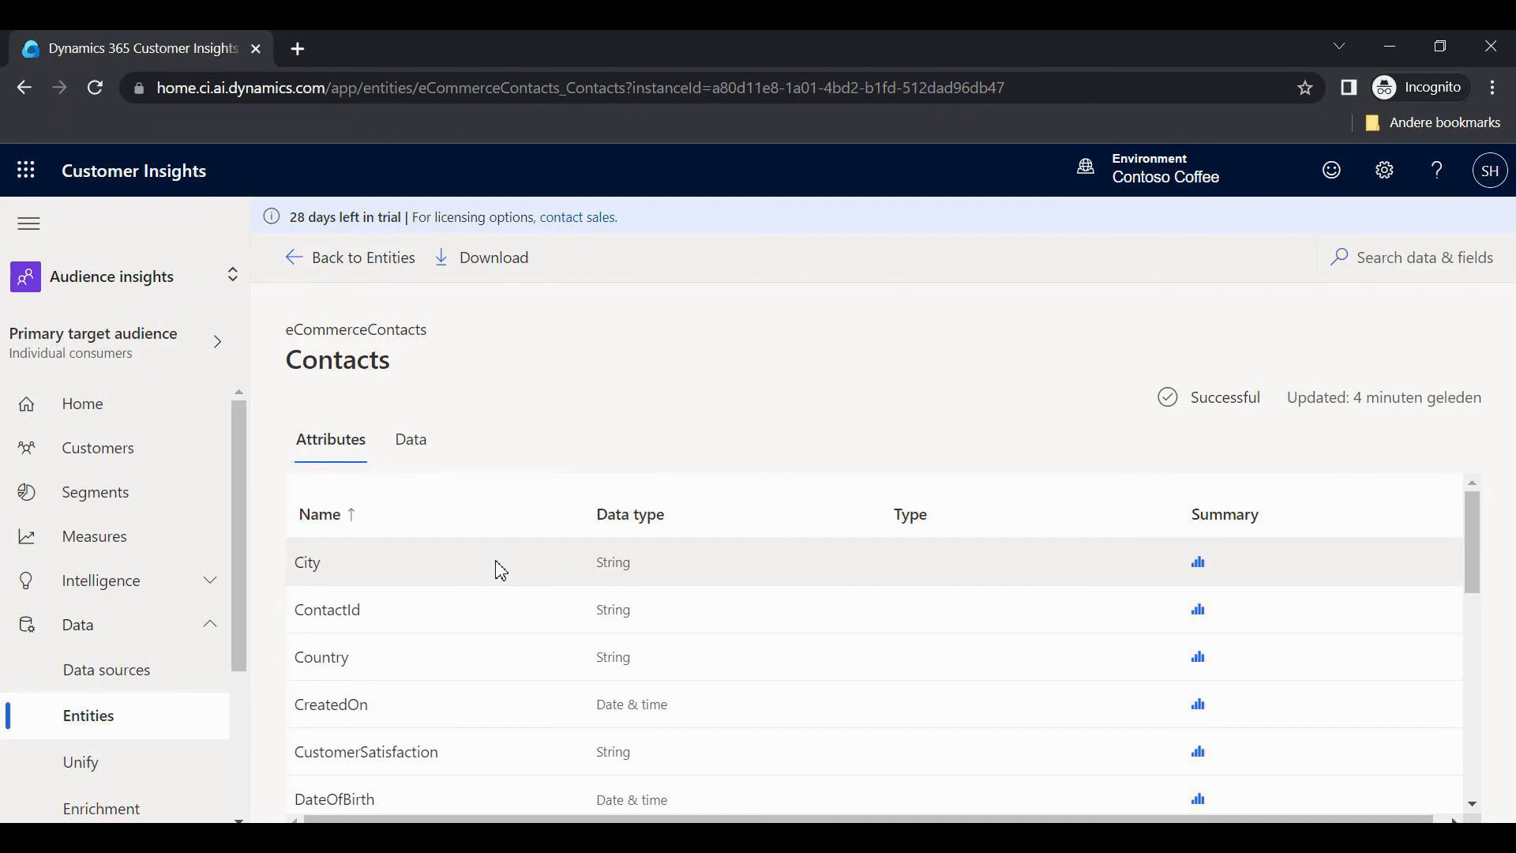
scroll(495, 567, "down", 3)
scroll(527, 637, "down", 5)
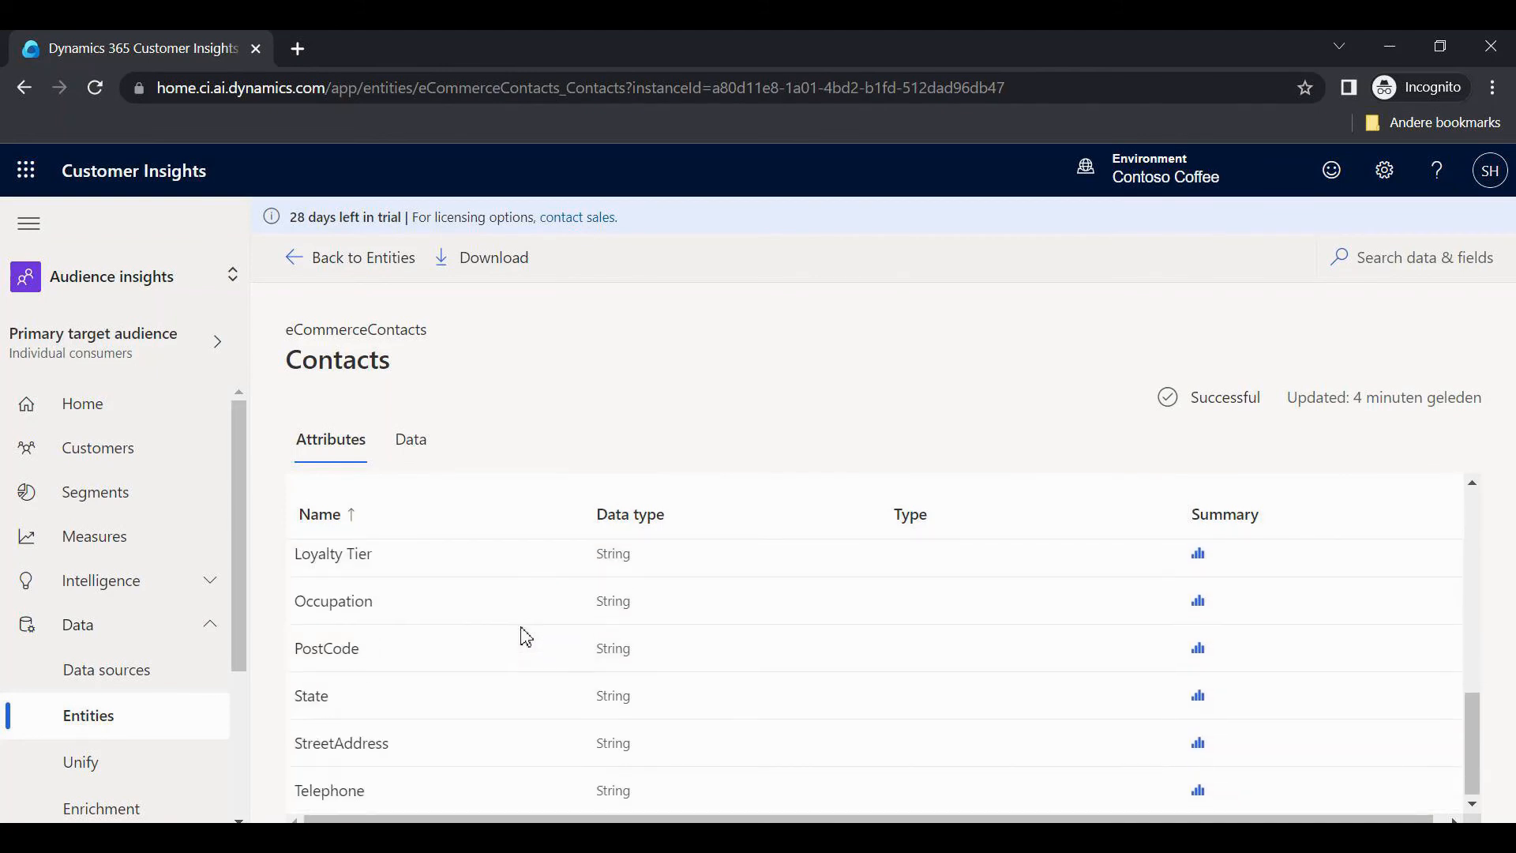
Step: Examine the data records of the Contacts entity and check its refresh progress details
left_click(416, 447)
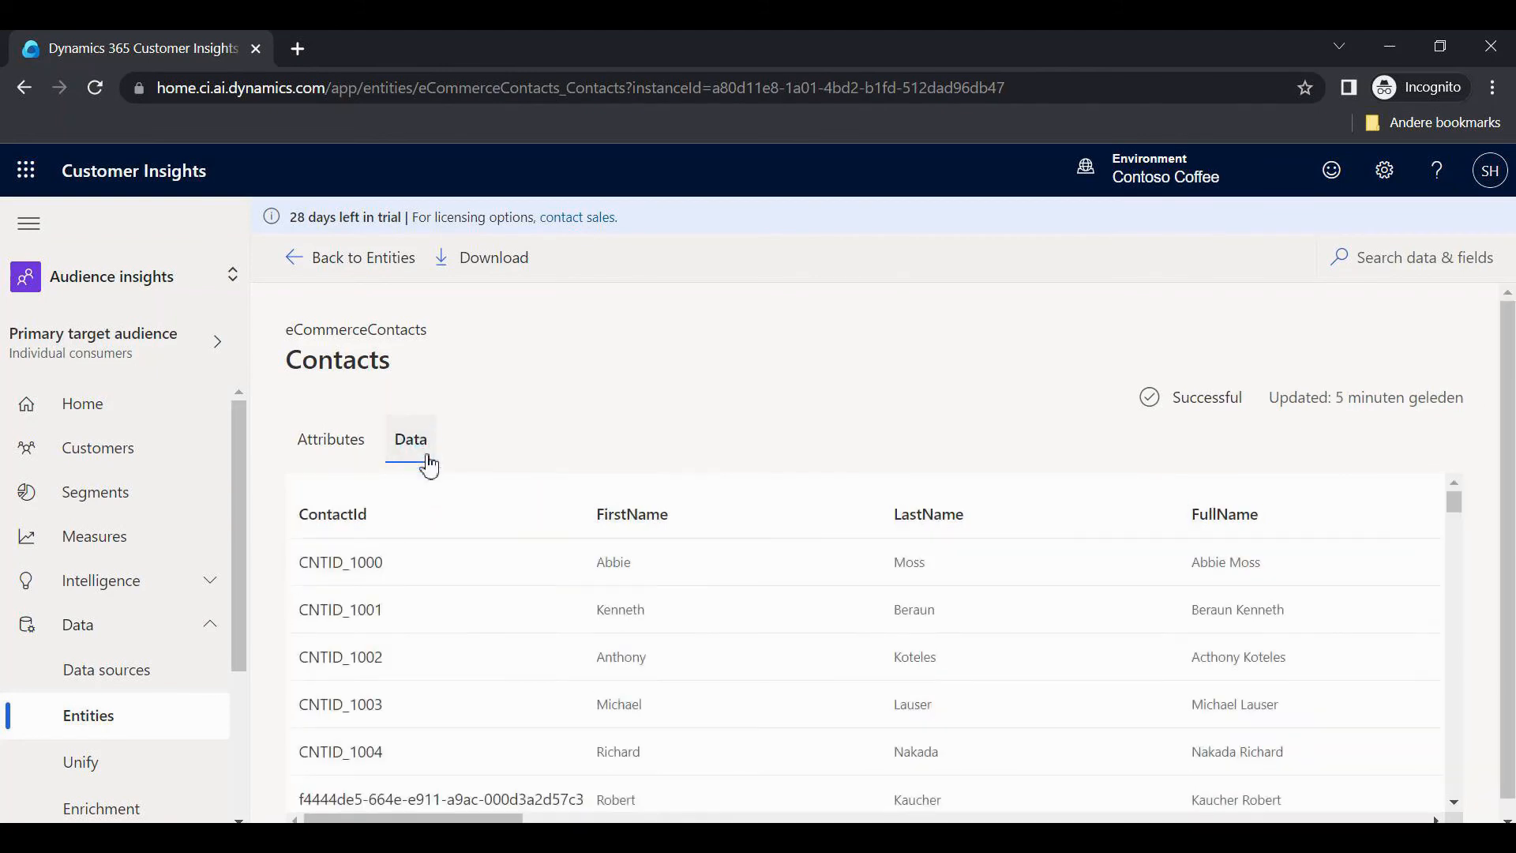
scroll(659, 643, "down", 10)
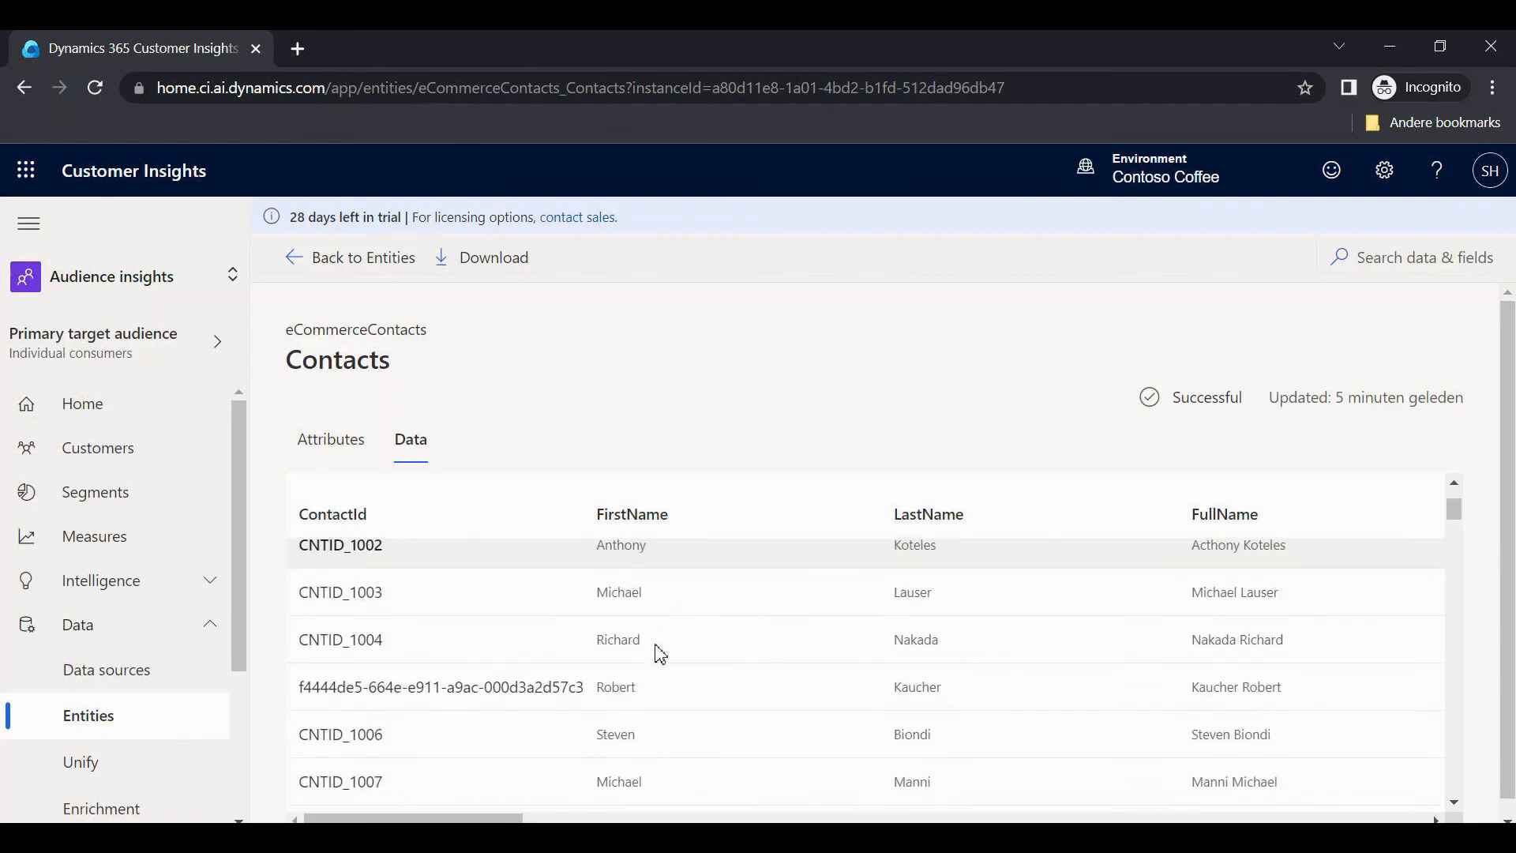
scroll(684, 636, "up", 10)
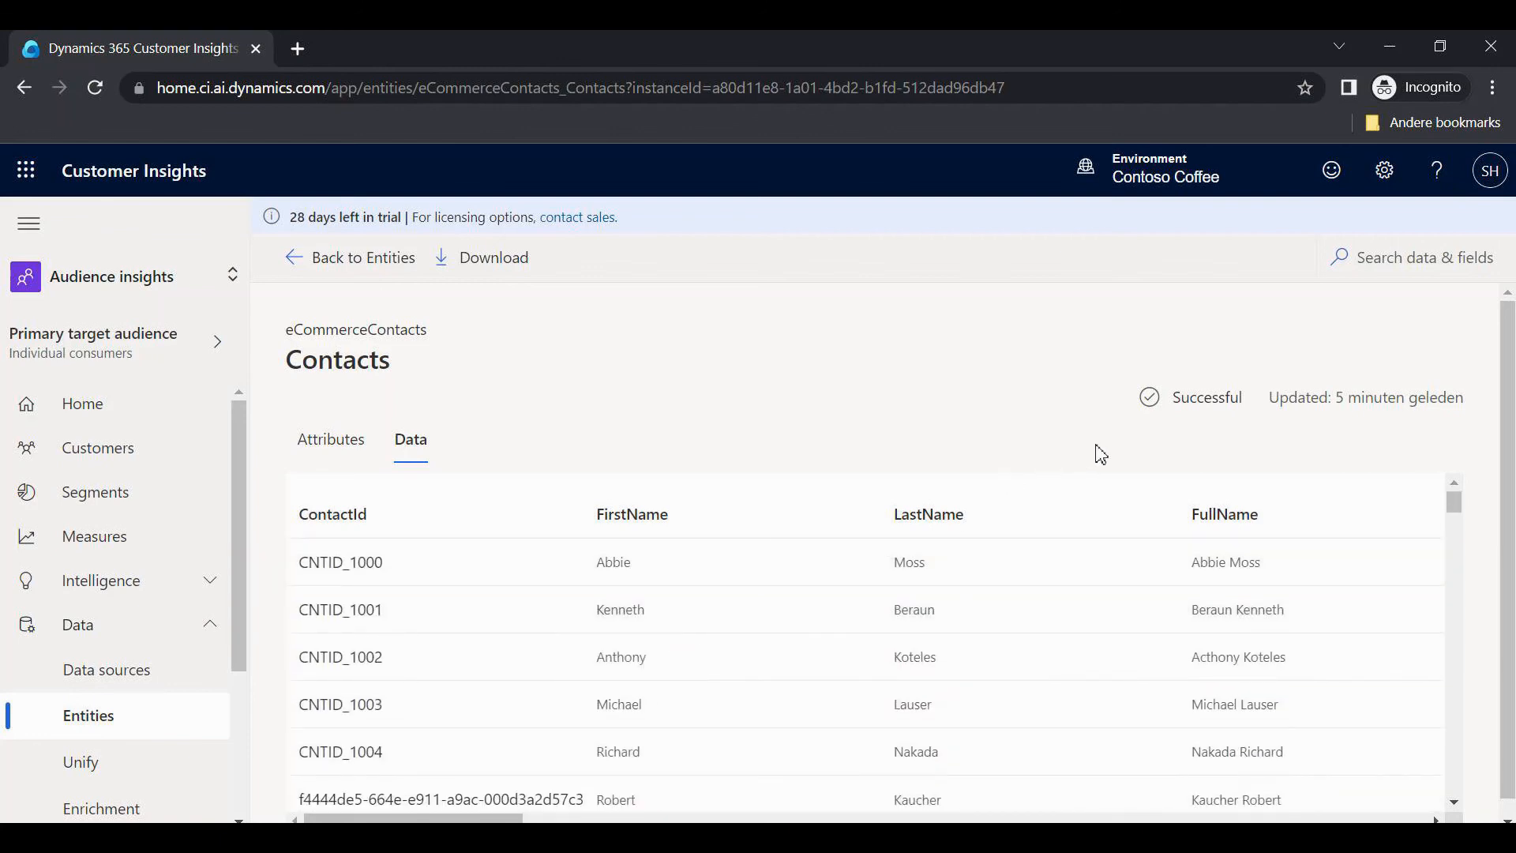
left_click(1199, 404)
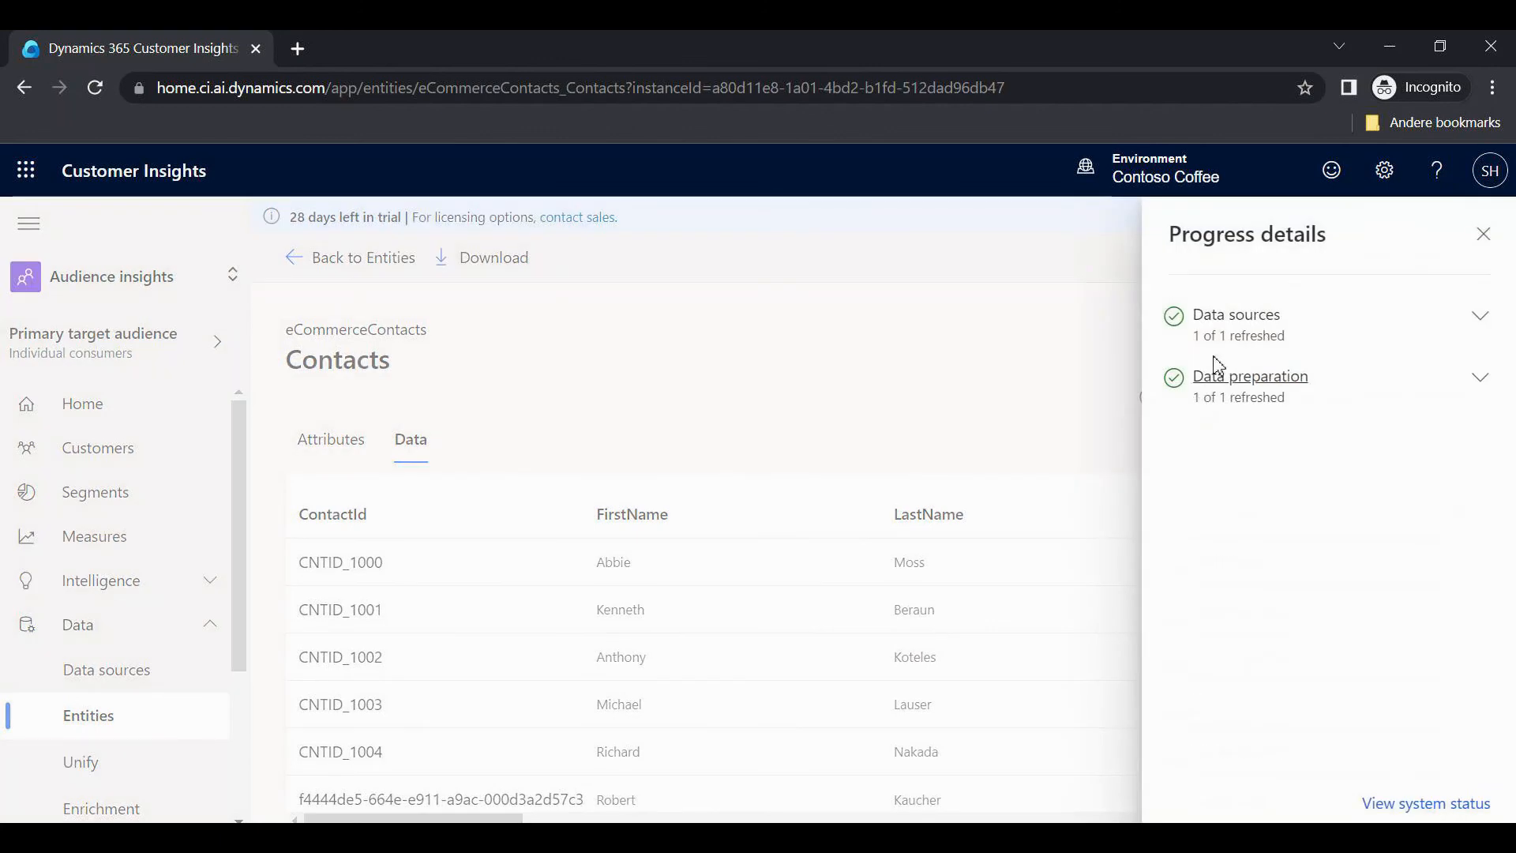
left_click(1486, 240)
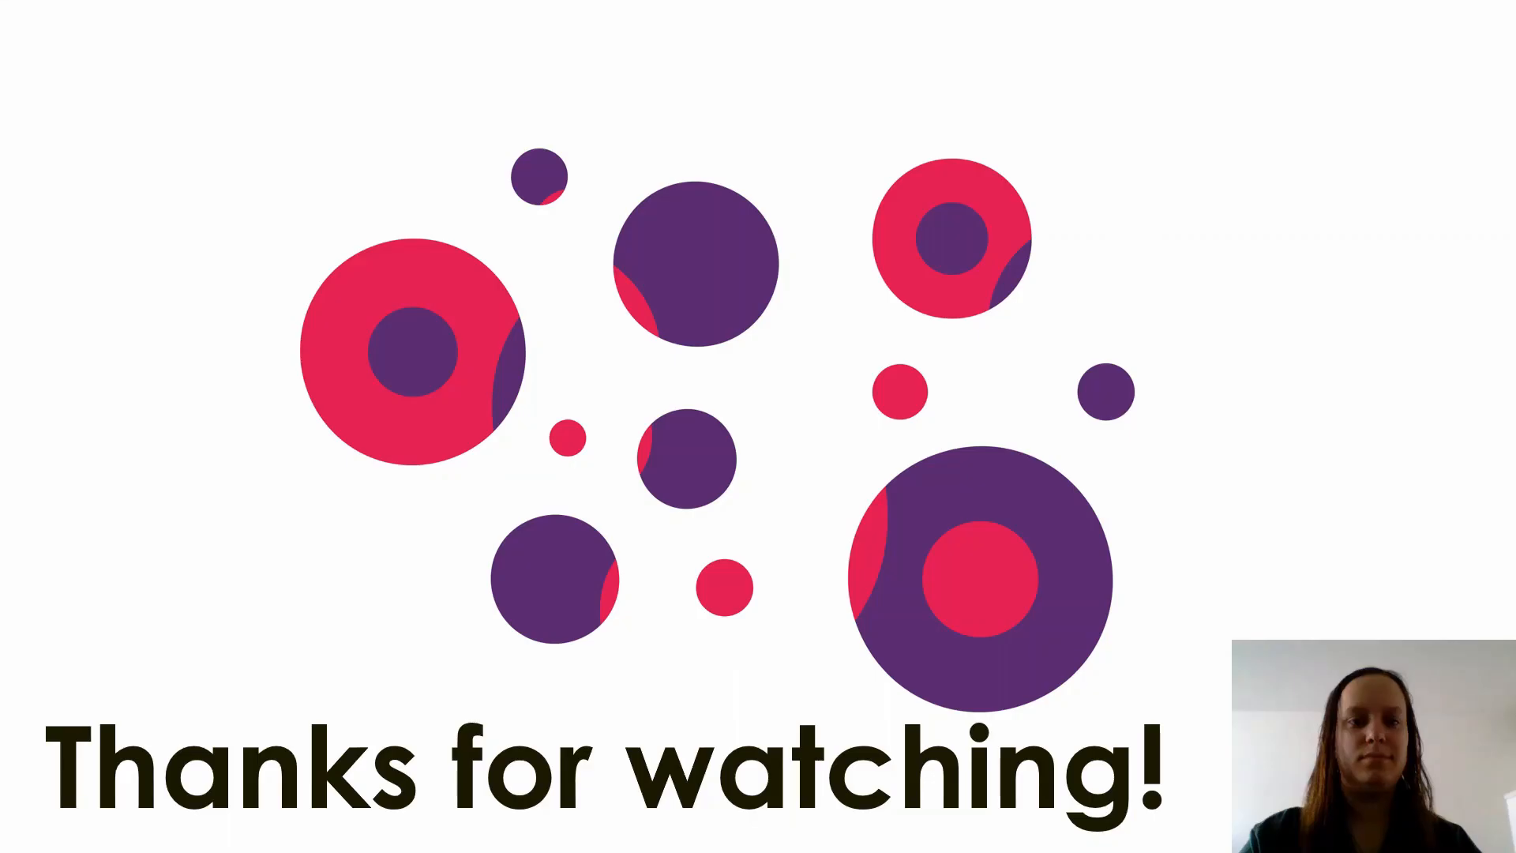